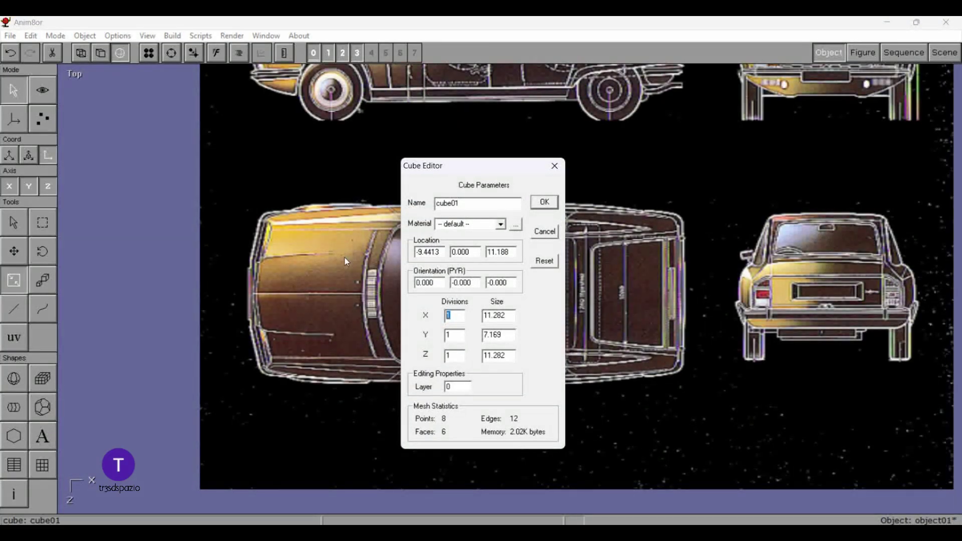
Give the cube 3 X and Z divisions, put it on layer 5 and name it 'carroceria'.
{"action": "type", "text": "3"}
{"action": "key", "text": "Tab"}
{"action": "key", "text": "Tab"}
{"action": "key", "text": "Tab"}
{"action": "type", "text": "5"}
{"action": "key", "text": "Tab"}
{"action": "type", "text": "carroceri"}
{"action": "key", "text": "Return"}
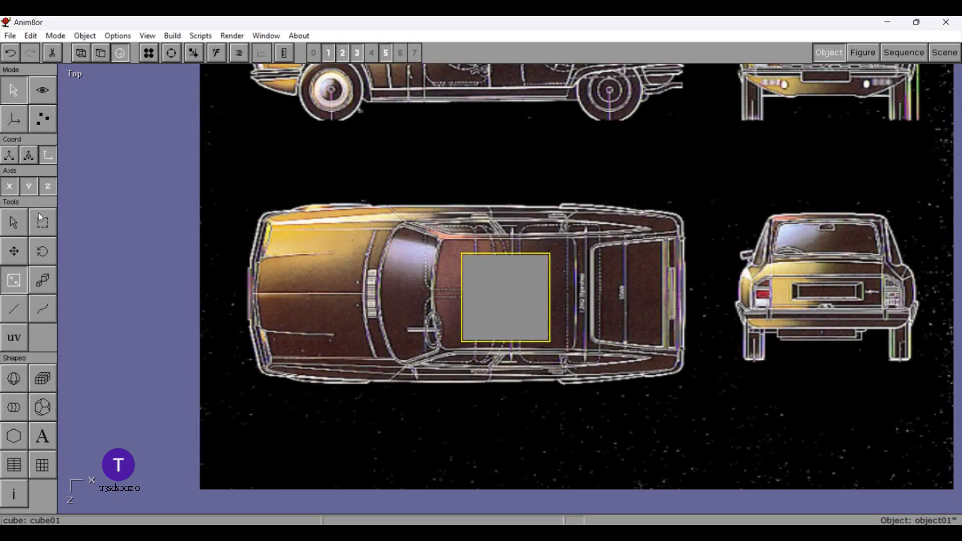
Show the cube's edges over its shading and return to object editing.
{"action": "left_click", "coordinate": [42, 116]}
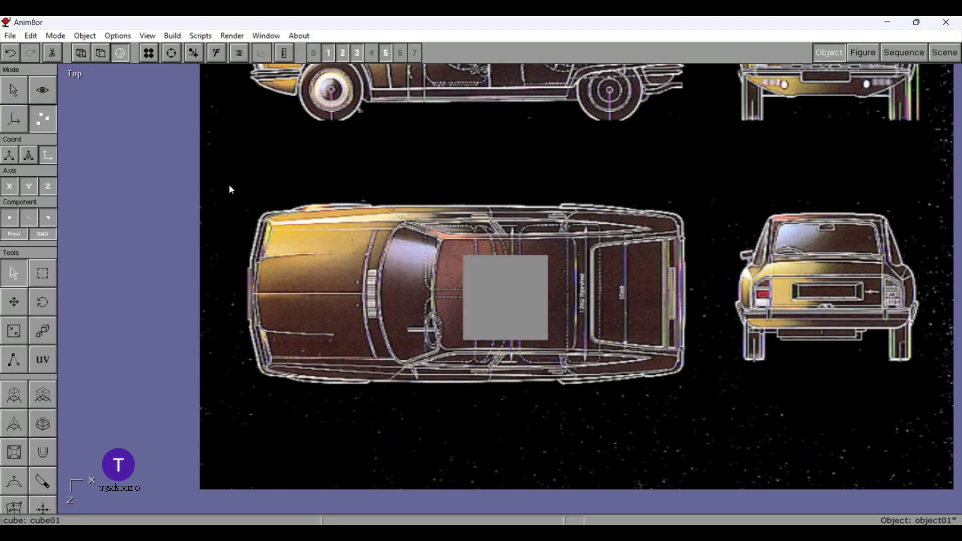
{"action": "left_click", "coordinate": [100, 53]}
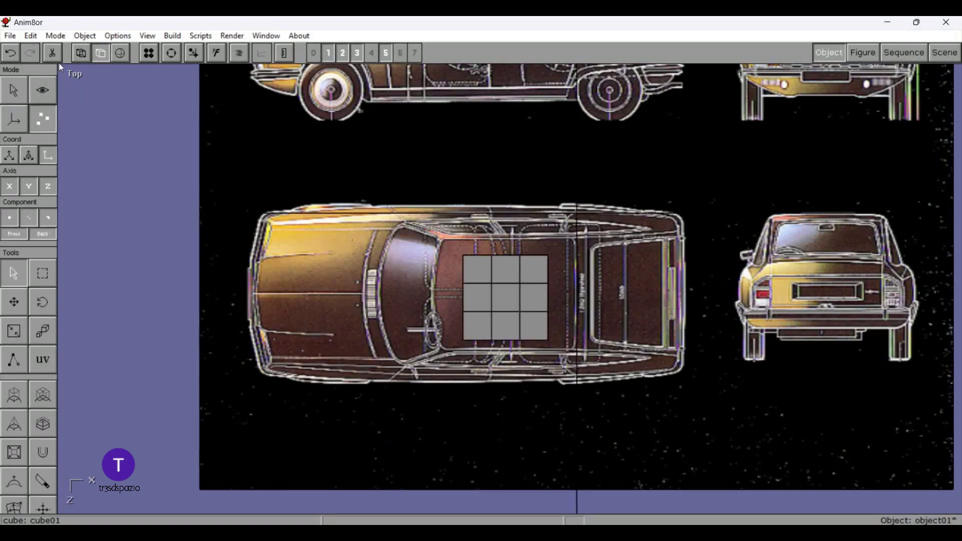
{"action": "left_click", "coordinate": [13, 89]}
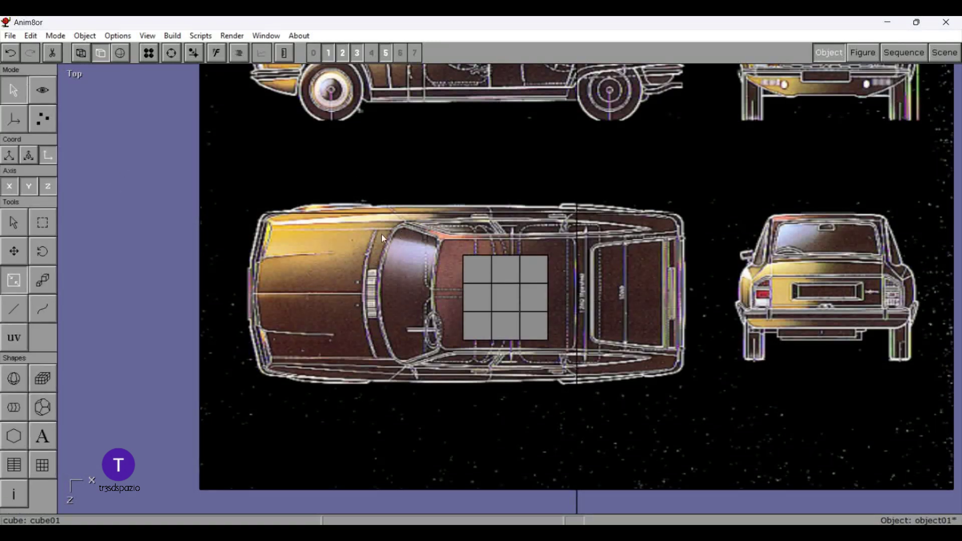
Convert the body cube to a mesh and stretch it over the car's length and width.
{"action": "left_click", "coordinate": [505, 298]}
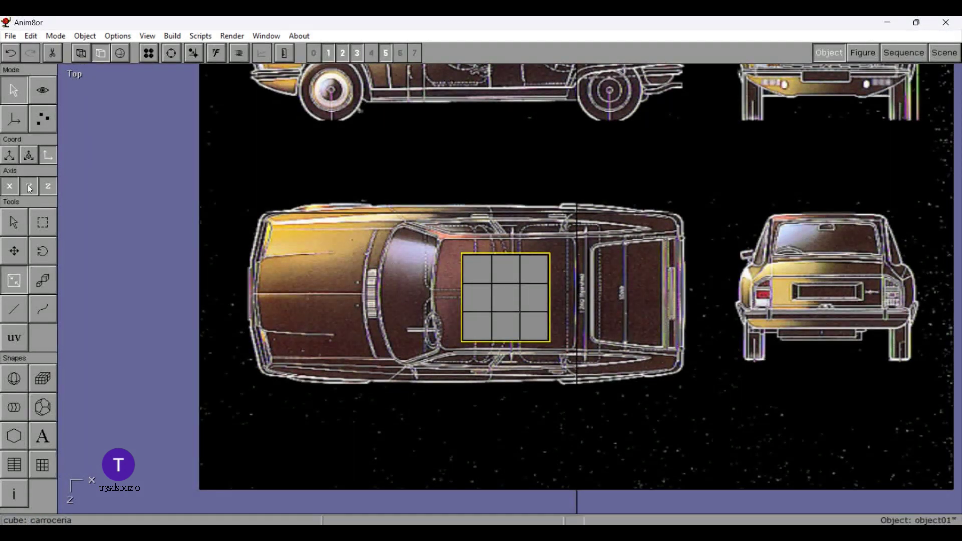
{"action": "left_click", "coordinate": [172, 36]}
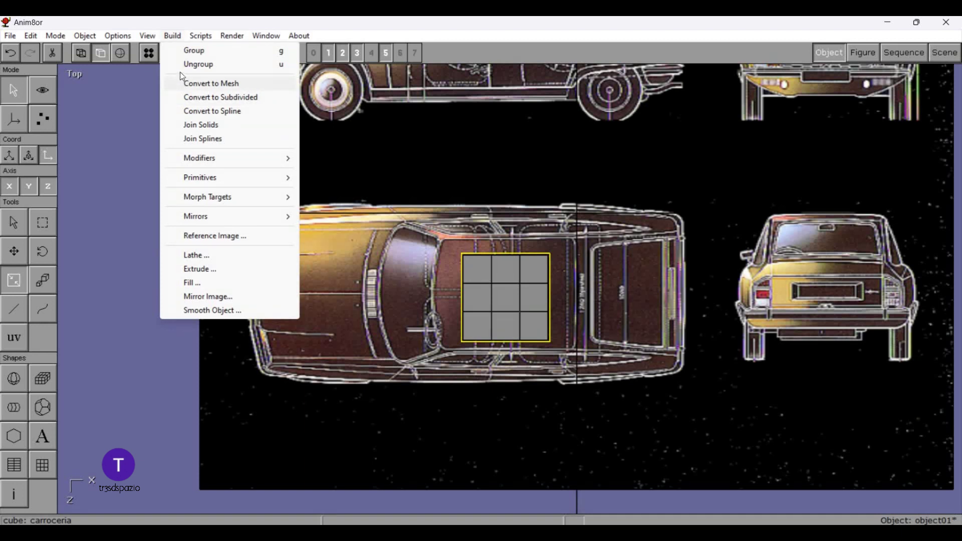
{"action": "left_click", "coordinate": [181, 83]}
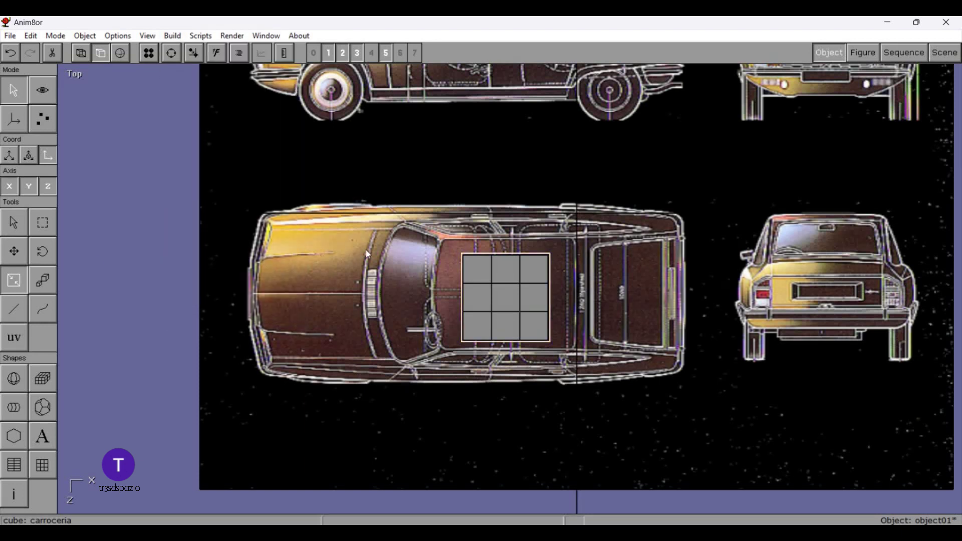
{"action": "left_click_drag", "start_coordinate": [366, 250], "coordinate": [518, 206]}
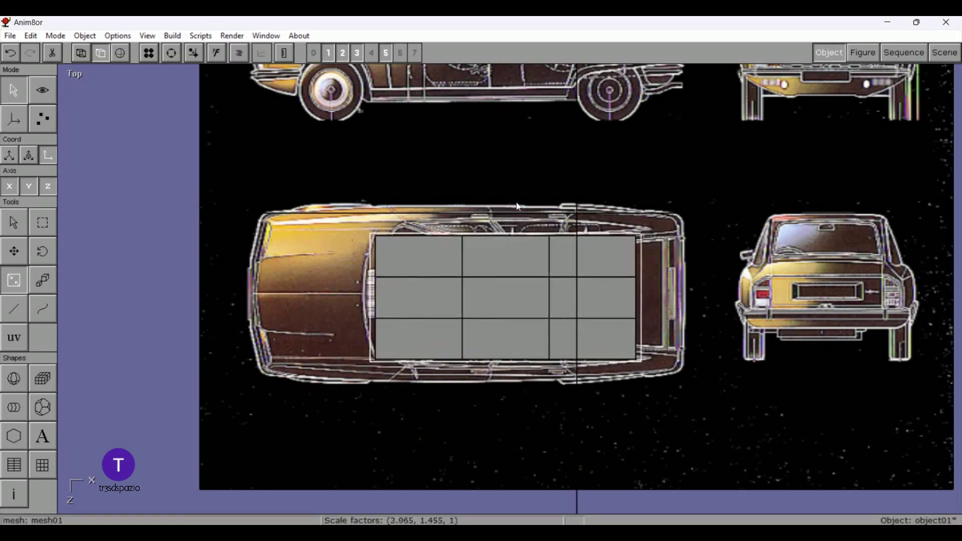
{"action": "left_click", "coordinate": [11, 120]}
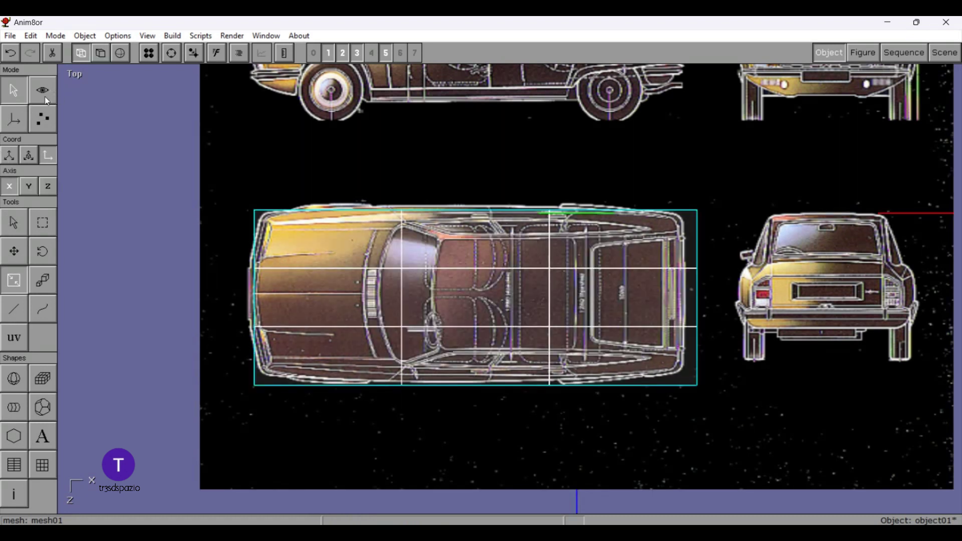
Box-select the rear points and pull the rear edge in to the car's back.
{"action": "left_click", "coordinate": [42, 119]}
{"action": "key", "text": "d"}
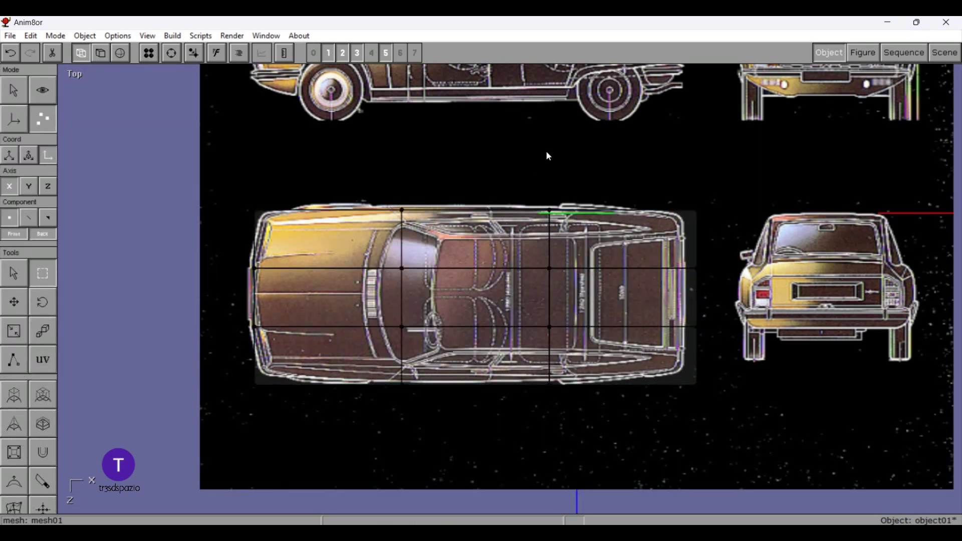
{"action": "left_click_drag", "start_coordinate": [552, 154], "coordinate": [578, 353]}
{"action": "key", "text": "m"}
{"action": "left_click_drag", "start_coordinate": [332, 221], "coordinate": [322, 225]}
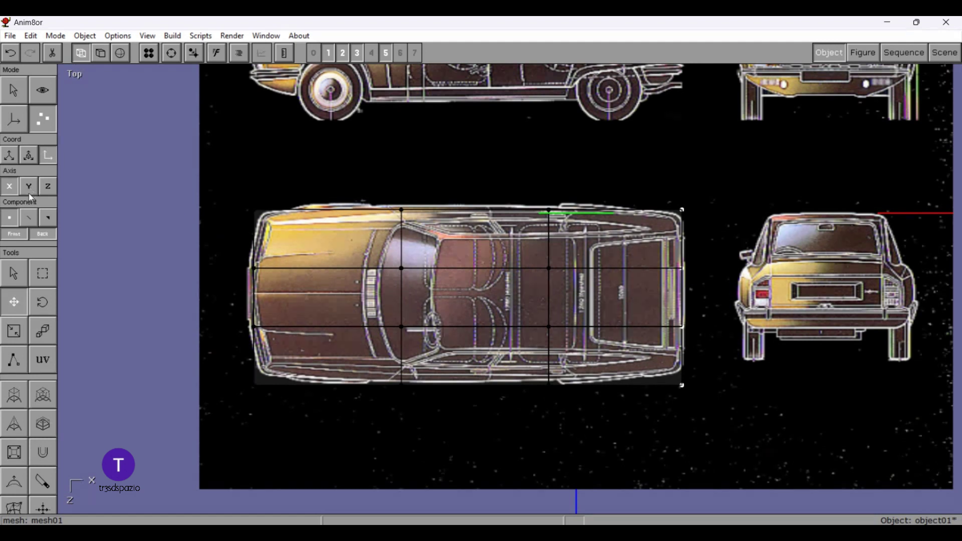
Select and delete the mesh's interior grid points.
{"action": "left_click", "coordinate": [43, 273]}
{"action": "left_click_drag", "start_coordinate": [367, 255], "coordinate": [596, 341]}
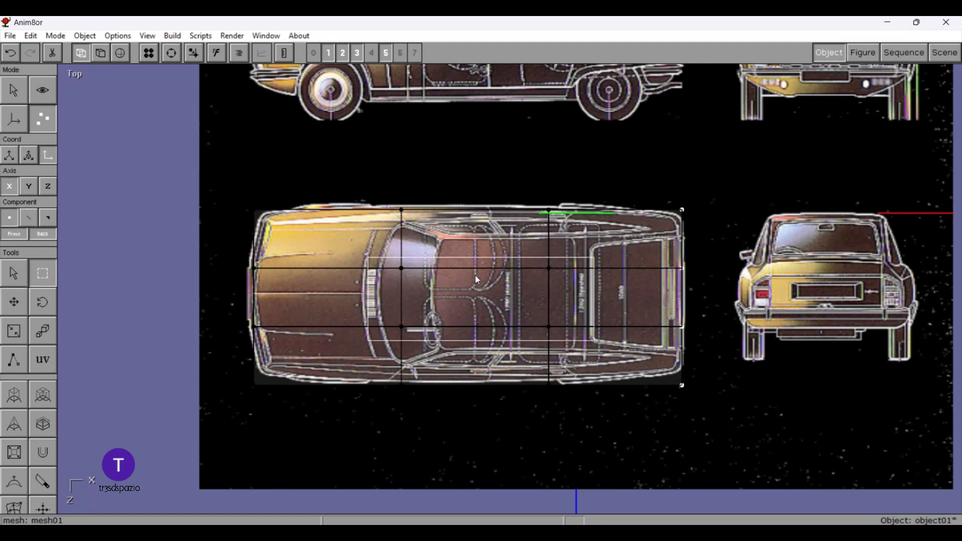
{"action": "left_click", "coordinate": [45, 53]}
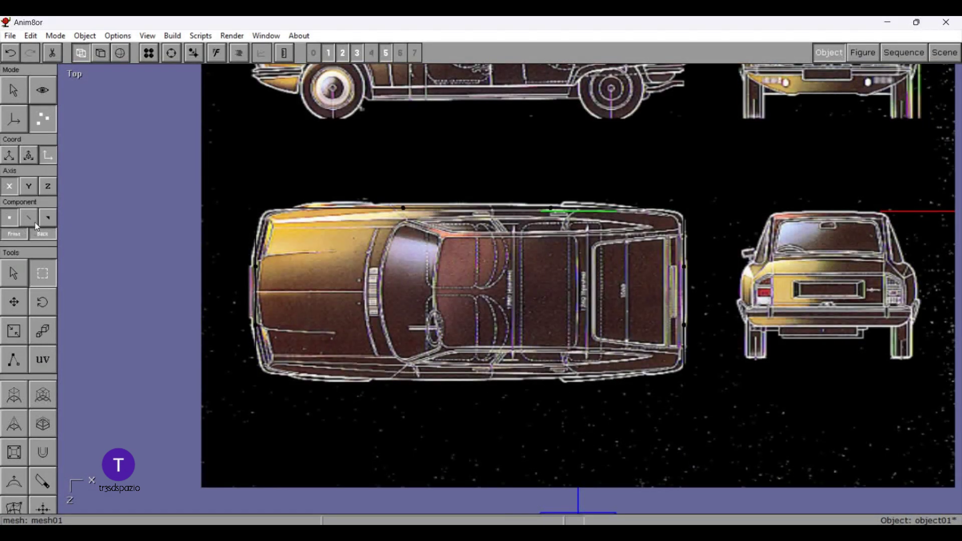
Move the front-end points to slant the nose along the bonnet.
{"action": "left_click_drag", "start_coordinate": [228, 232], "coordinate": [301, 366]}
{"action": "key", "text": "m"}
{"action": "left_click_drag", "start_coordinate": [228, 251], "coordinate": [85, 183]}
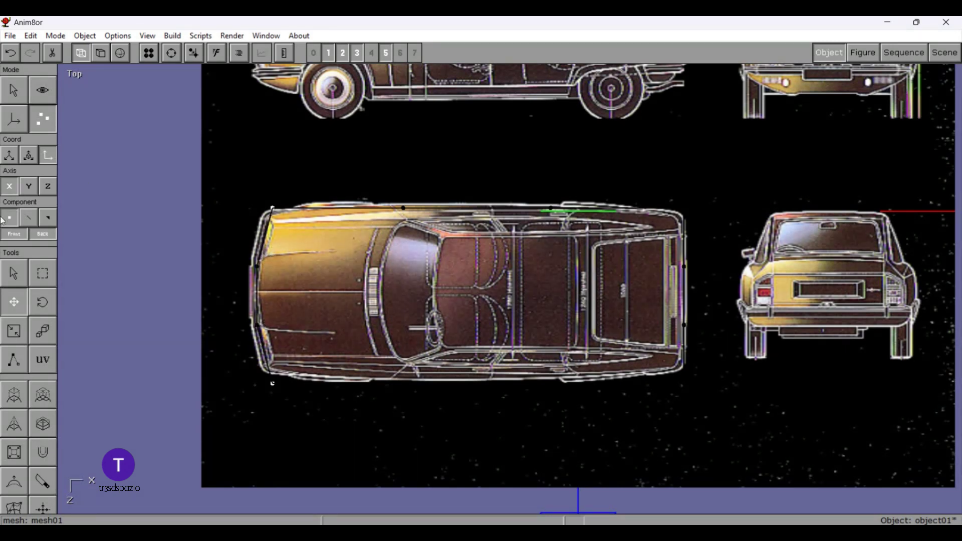
In the side view, restore the slanted lower front edge and raise the point behind the front wheel.
{"action": "key", "text": "f"}
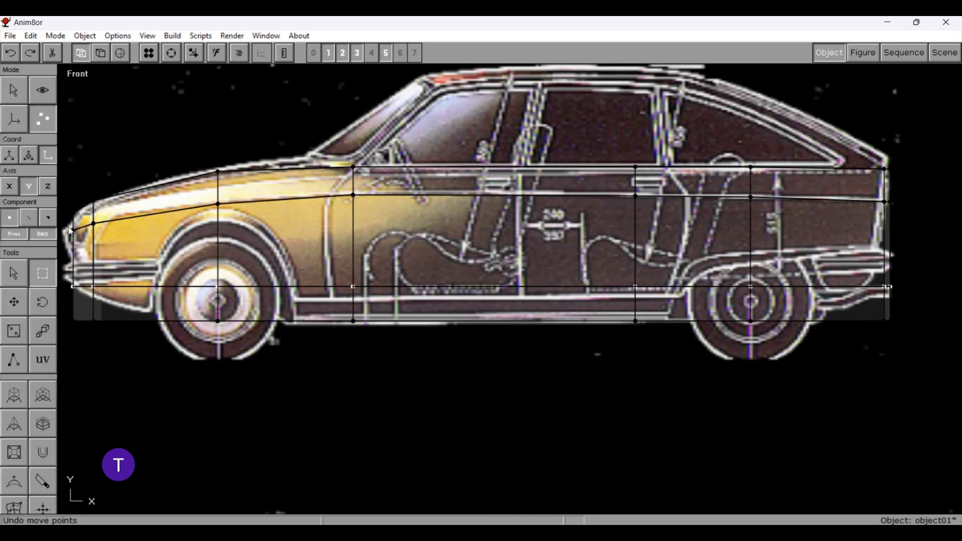
{"action": "key", "text": "ctrl+y"}
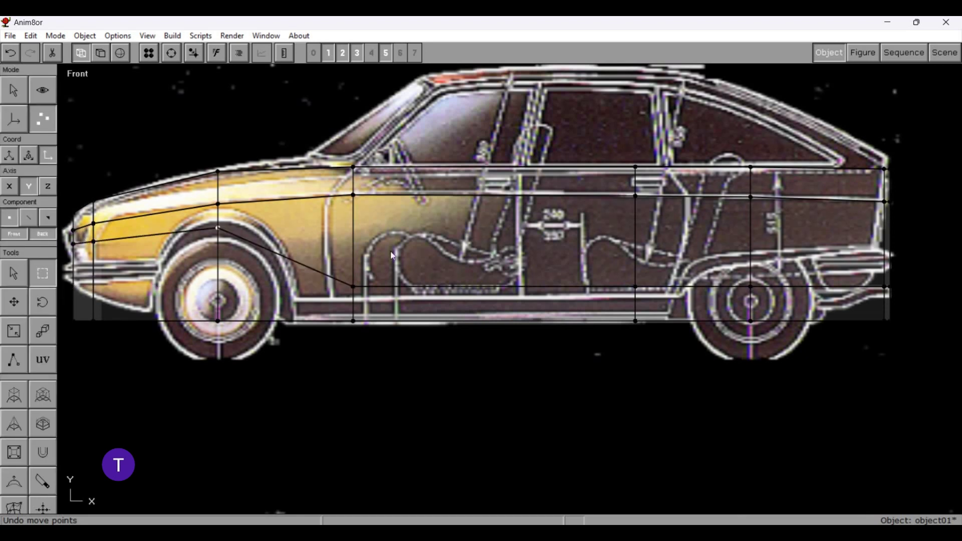
{"action": "left_click_drag", "start_coordinate": [247, 249], "coordinate": [247, 189]}
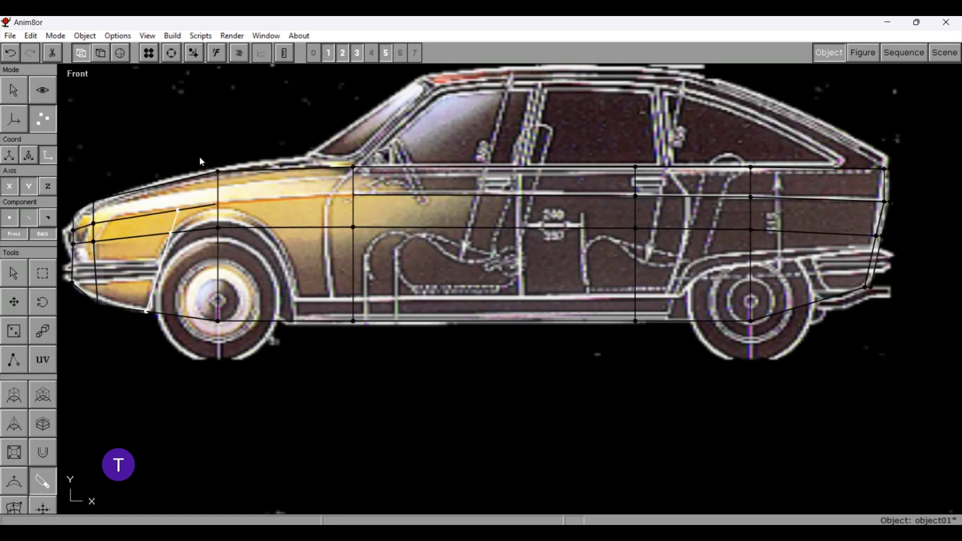
Knife-cut new edges through the front door, rear body, rear wheel arch and rear bumper.
{"action": "left_click_drag", "start_coordinate": [262, 185], "coordinate": [327, 404]}
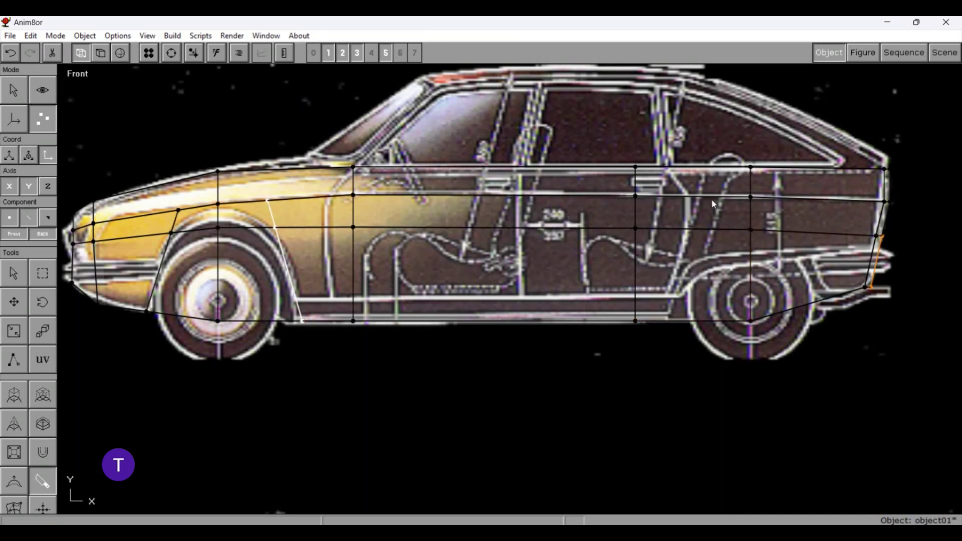
{"action": "left_click_drag", "start_coordinate": [892, 249], "coordinate": [596, 284]}
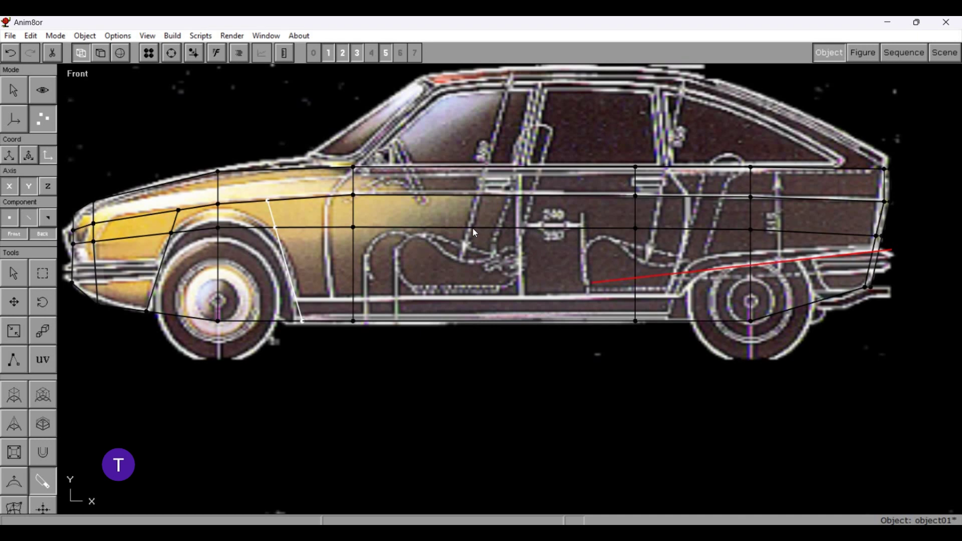
{"action": "left_click", "coordinate": [474, 228]}
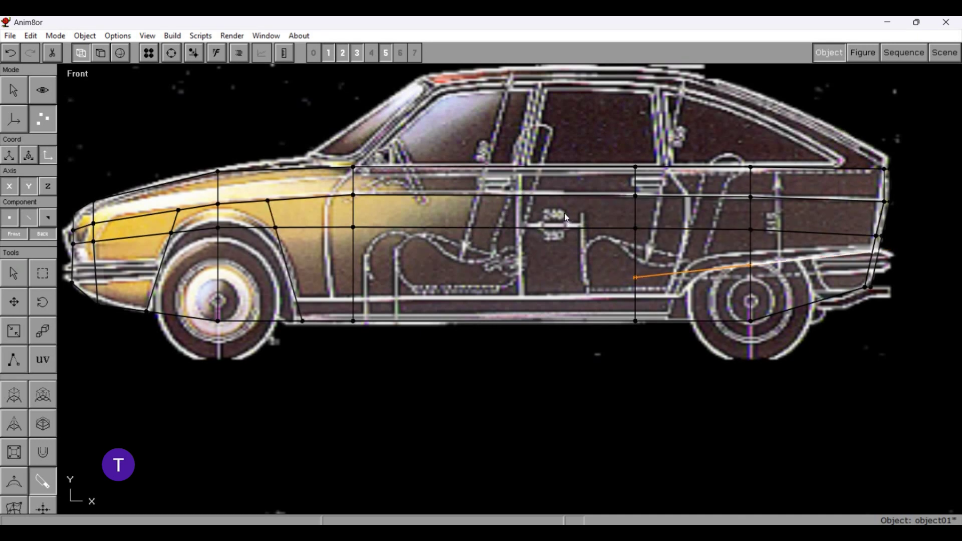
{"action": "left_click_drag", "start_coordinate": [707, 270], "coordinate": [633, 359]}
{"action": "left_click", "coordinate": [506, 296]}
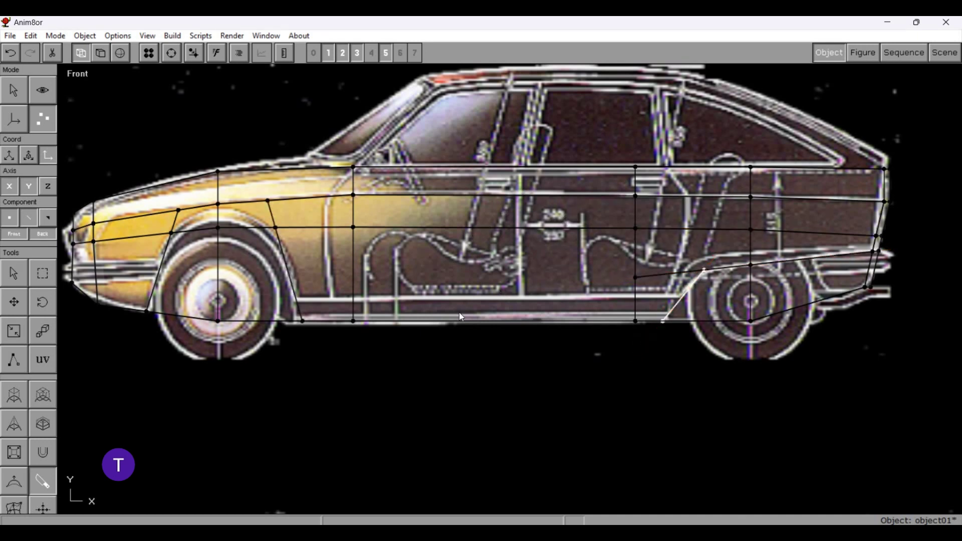
{"action": "left_click_drag", "start_coordinate": [788, 247], "coordinate": [846, 353]}
{"action": "left_click", "coordinate": [679, 290]}
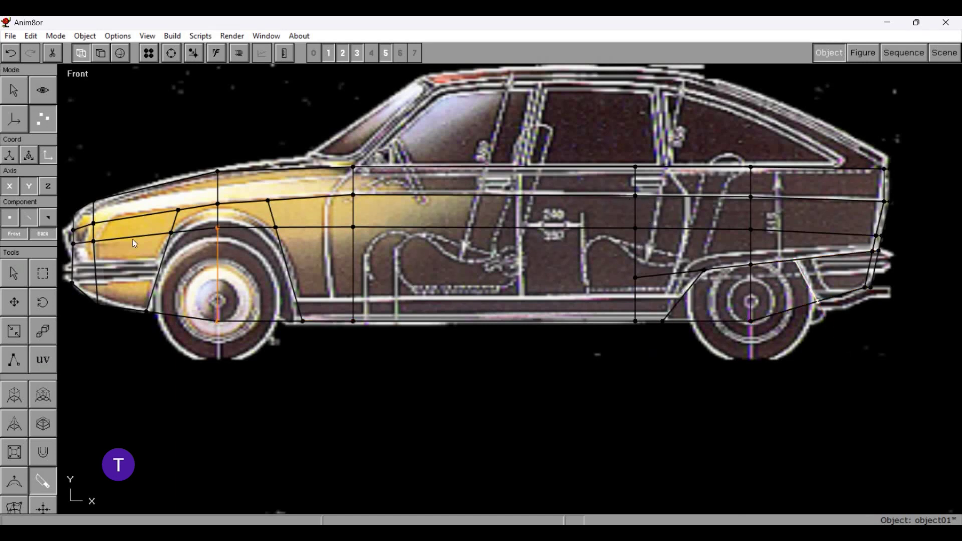
{"action": "scroll", "coordinate": [127, 198], "scroll_direction": "up", "scroll_amount": 1}
{"action": "scroll", "coordinate": [127, 198], "scroll_direction": "down", "scroll_amount": 1}
{"action": "scroll", "coordinate": [127, 198], "scroll_direction": "down", "scroll_amount": 1}
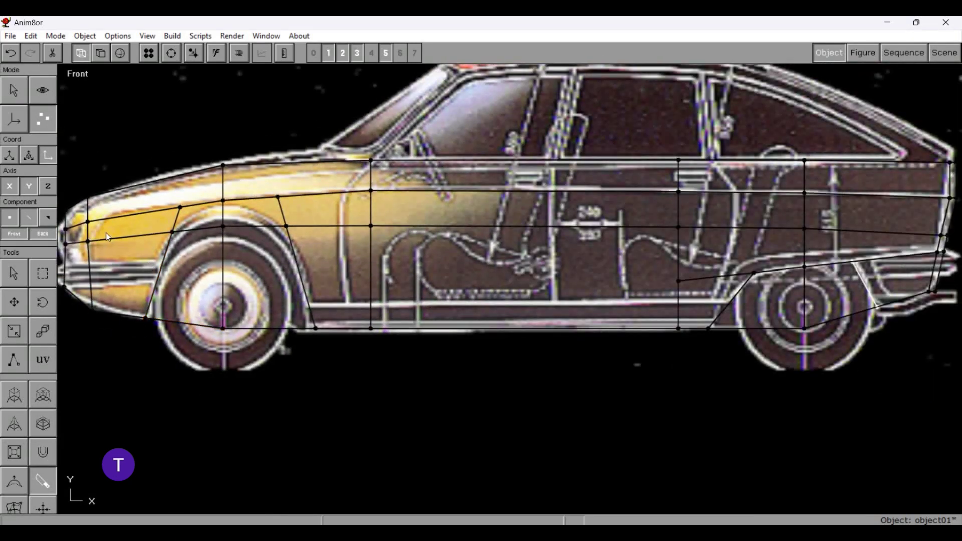
Cut an edge across the front fender and orbit the perspective view around the body shell.
{"action": "left_click_drag", "start_coordinate": [102, 215], "coordinate": [292, 218]}
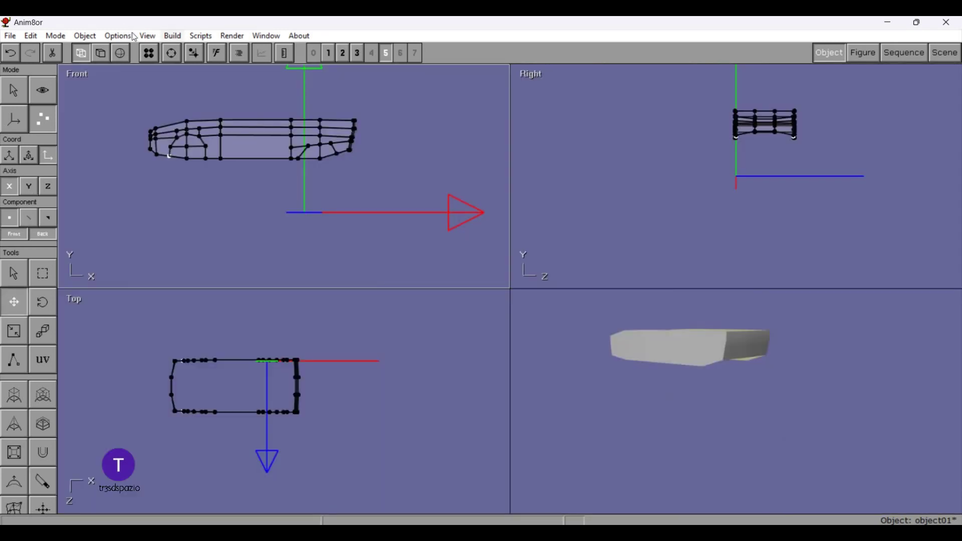
{"action": "left_click", "coordinate": [171, 53]}
{"action": "mouse_move", "coordinate": [565, 311]}
{"action": "left_mouse_down"}
{"action": "mouse_move", "coordinate": [657, 326]}
{"action": "mouse_move", "coordinate": [685, 307]}
{"action": "mouse_move", "coordinate": [720, 308]}
{"action": "mouse_move", "coordinate": [614, 313]}
{"action": "left_mouse_up"}
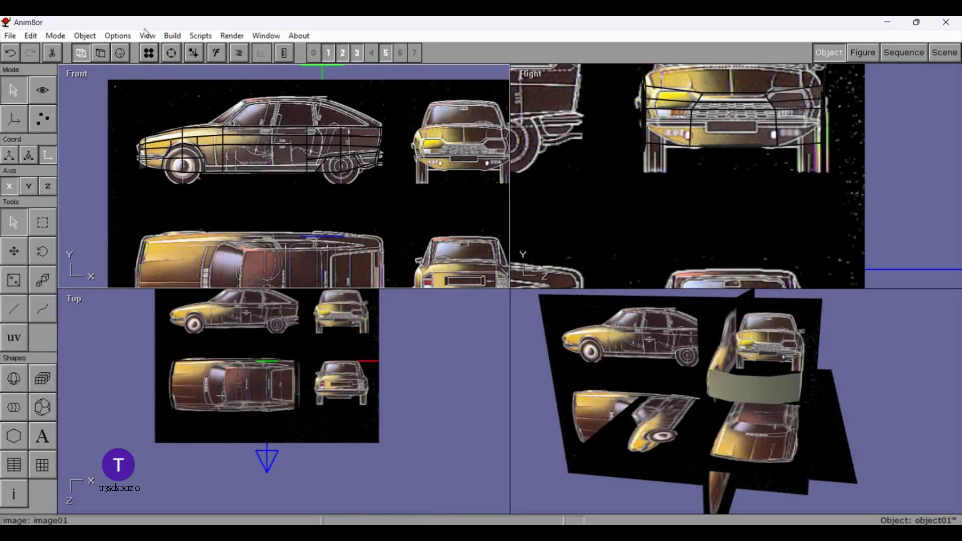
{"action": "left_click", "coordinate": [173, 35]}
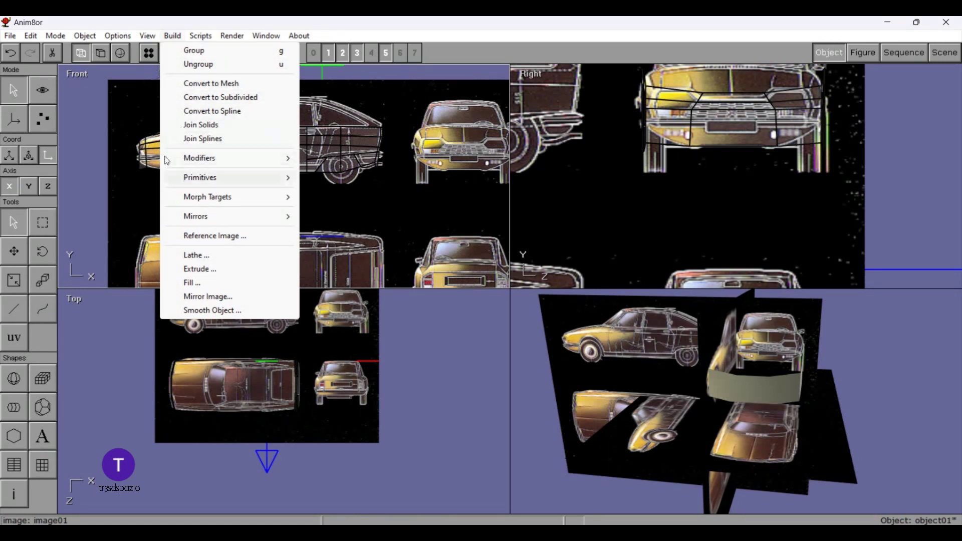
{"action": "mouse_move", "coordinate": [200, 177]}
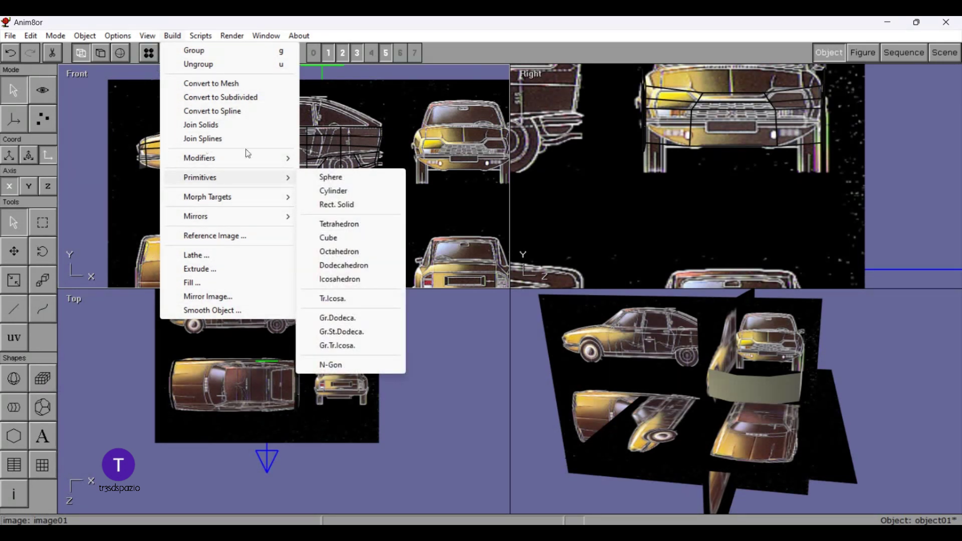
Add an N-Gon primitive and rotate and zoom the view around the car.
{"action": "left_click", "coordinate": [331, 365]}
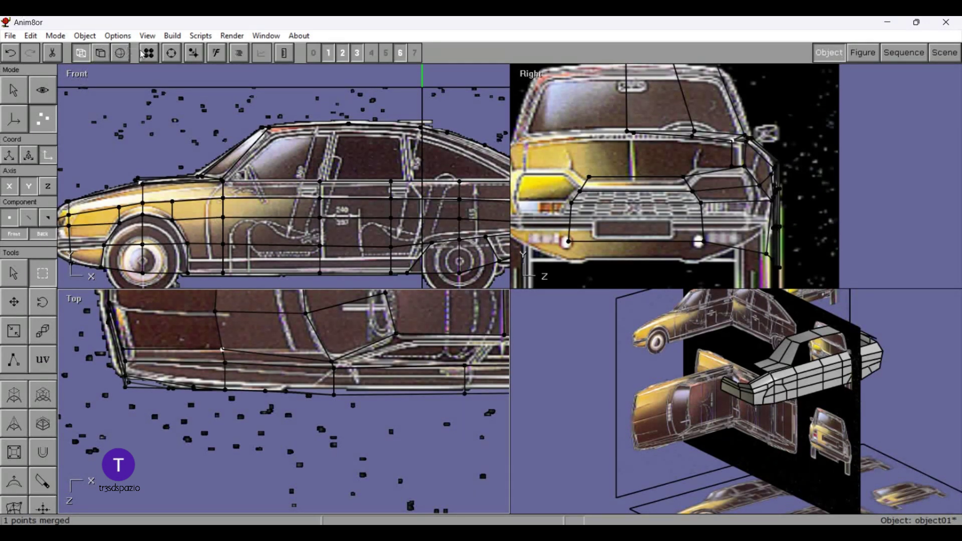
{"action": "left_click", "coordinate": [171, 53]}
{"action": "scroll", "coordinate": [254, 344], "scroll_direction": "up", "scroll_amount": 3}
{"action": "scroll", "coordinate": [254, 343], "scroll_direction": "up", "scroll_amount": 3}
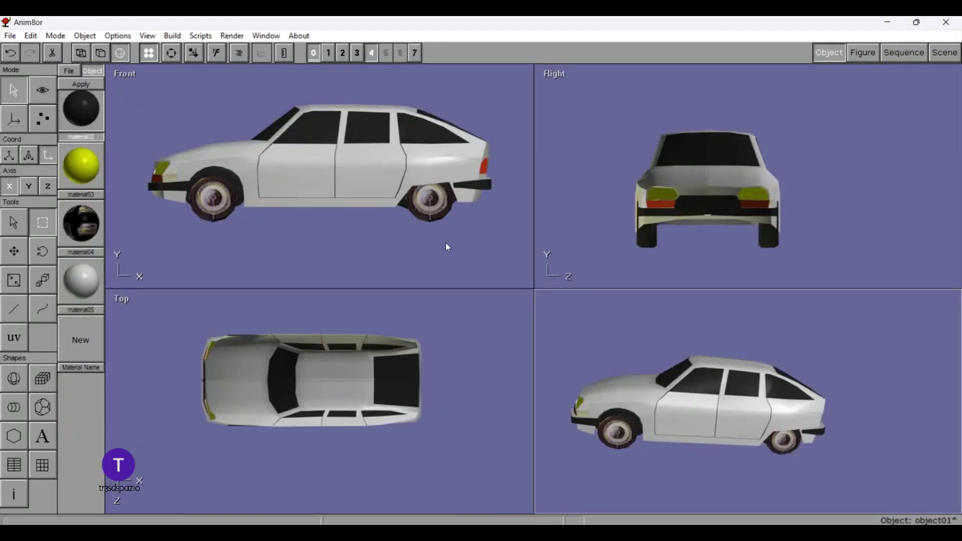
{"action": "right_click", "coordinate": [447, 243]}
{"action": "left_click", "coordinate": [541, 305]}
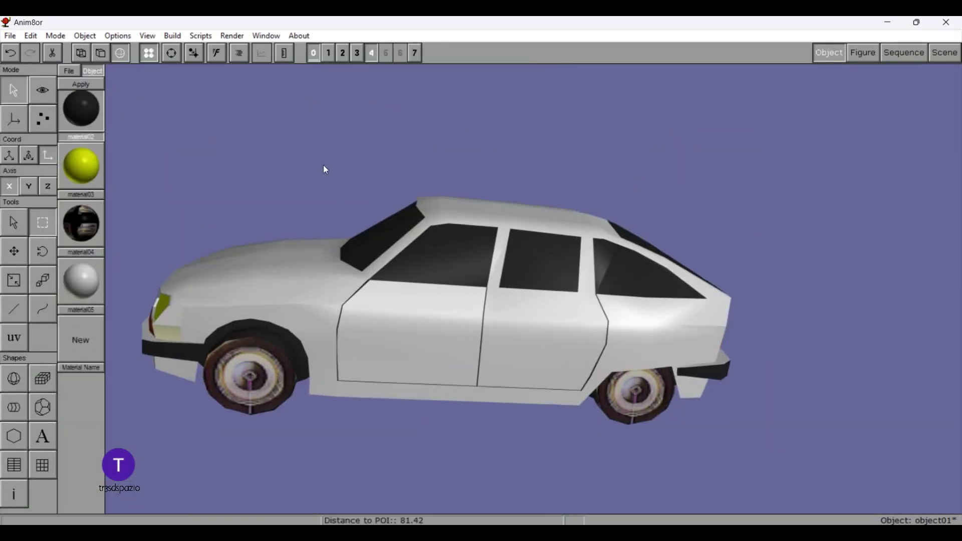
{"action": "scroll", "coordinate": [326, 170], "scroll_direction": "down", "scroll_amount": 2}
{"action": "left_click", "coordinate": [171, 52]}
{"action": "mouse_move", "coordinate": [451, 211]}
{"action": "left_mouse_down"}
{"action": "mouse_move", "coordinate": [537, 232]}
{"action": "mouse_move", "coordinate": [524, 221]}
{"action": "mouse_move", "coordinate": [645, 230]}
{"action": "mouse_move", "coordinate": [647, 299]}
{"action": "mouse_move", "coordinate": [772, 214]}
{"action": "mouse_move", "coordinate": [697, 234]}
{"action": "mouse_move", "coordinate": [581, 216]}
{"action": "mouse_move", "coordinate": [528, 227]}
{"action": "mouse_move", "coordinate": [417, 217]}
{"action": "mouse_move", "coordinate": [395, 232]}
{"action": "mouse_move", "coordinate": [314, 223]}
{"action": "mouse_move", "coordinate": [351, 206]}
{"action": "mouse_move", "coordinate": [389, 219]}
{"action": "mouse_move", "coordinate": [333, 239]}
{"action": "mouse_move", "coordinate": [328, 257]}
{"action": "mouse_move", "coordinate": [333, 224]}
{"action": "mouse_move", "coordinate": [376, 227]}
{"action": "mouse_move", "coordinate": [447, 208]}
{"action": "mouse_move", "coordinate": [438, 193]}
{"action": "mouse_move", "coordinate": [337, 172]}
{"action": "mouse_move", "coordinate": [408, 207]}
{"action": "mouse_move", "coordinate": [464, 203]}
{"action": "left_mouse_up"}
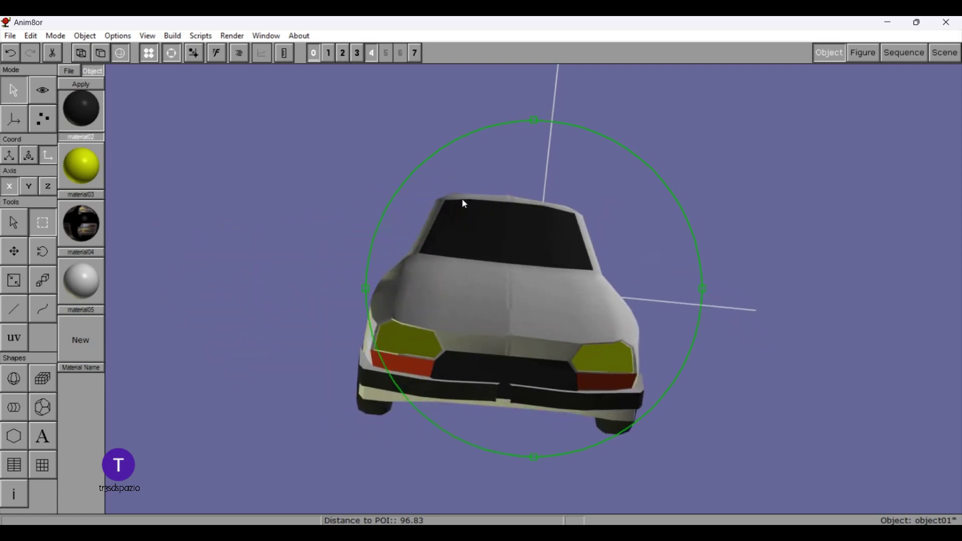
{"action": "scroll", "coordinate": [413, 245], "scroll_direction": "up", "scroll_amount": 2}
{"action": "scroll", "coordinate": [414, 241], "scroll_direction": "up", "scroll_amount": 2}
{"action": "scroll", "coordinate": [415, 243], "scroll_direction": "down", "scroll_amount": 5}
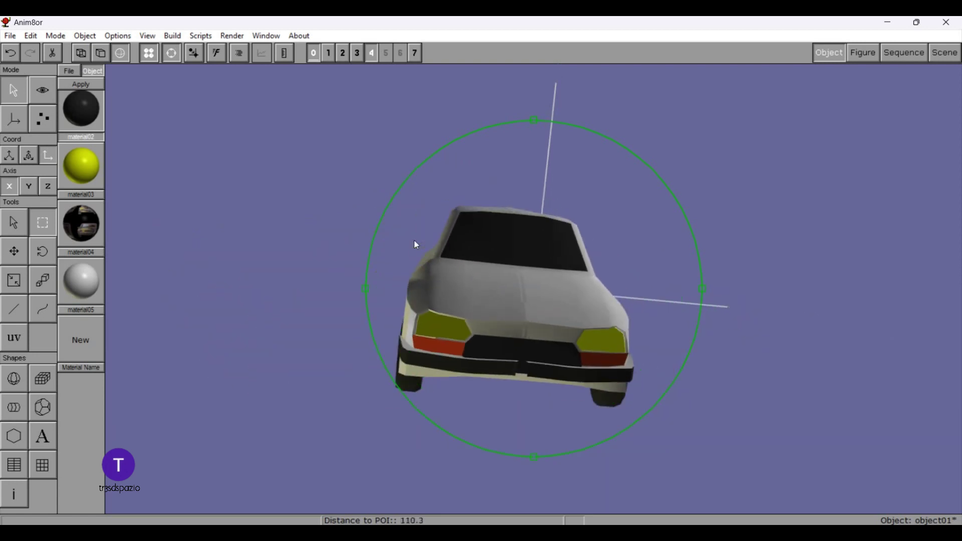
{"action": "mouse_move", "coordinate": [416, 245]}
{"action": "left_mouse_down"}
{"action": "mouse_move", "coordinate": [563, 226]}
{"action": "mouse_move", "coordinate": [594, 312]}
{"action": "mouse_move", "coordinate": [532, 242]}
{"action": "mouse_move", "coordinate": [623, 229]}
{"action": "mouse_move", "coordinate": [442, 208]}
{"action": "mouse_move", "coordinate": [491, 166]}
{"action": "left_mouse_up"}
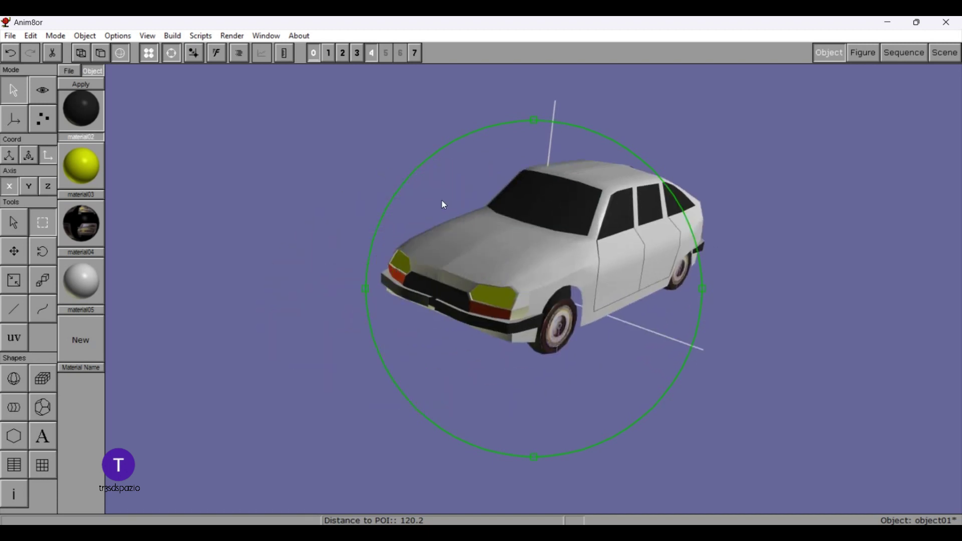
{"action": "left_click_drag", "start_coordinate": [444, 205], "coordinate": [459, 239]}
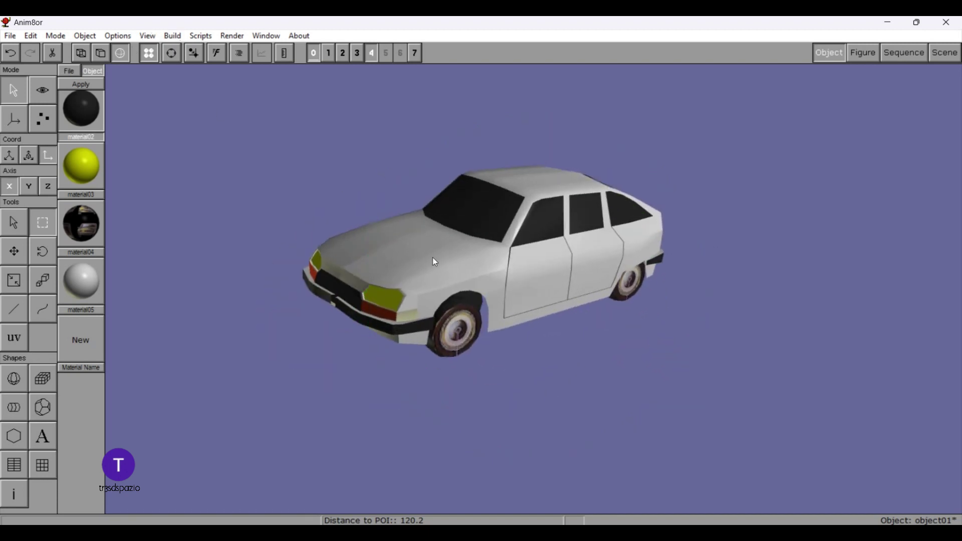
{"action": "scroll", "coordinate": [432, 258], "scroll_direction": "up", "scroll_amount": 2}
{"action": "scroll", "coordinate": [432, 257], "scroll_direction": "up", "scroll_amount": 2}
{"action": "scroll", "coordinate": [431, 256], "scroll_direction": "up", "scroll_amount": 2}
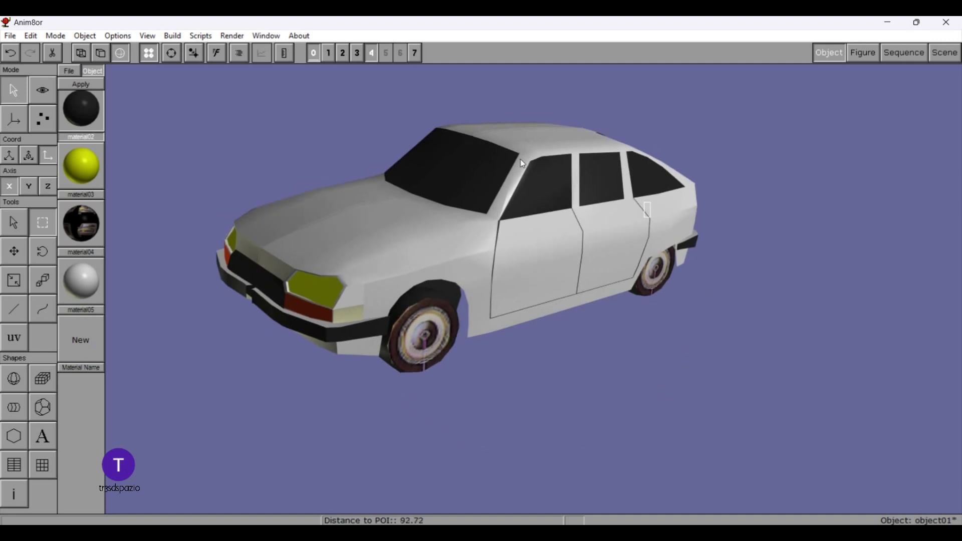
{"action": "left_click", "coordinate": [198, 47]}
{"action": "left_click", "coordinate": [143, 54]}
{"action": "mouse_move", "coordinate": [377, 163]}
{"action": "left_mouse_down"}
{"action": "mouse_move", "coordinate": [325, 129]}
{"action": "mouse_move", "coordinate": [253, 116]}
{"action": "mouse_move", "coordinate": [232, 140]}
{"action": "mouse_move", "coordinate": [562, 189]}
{"action": "mouse_move", "coordinate": [453, 260]}
{"action": "mouse_move", "coordinate": [510, 262]}
{"action": "mouse_move", "coordinate": [497, 264]}
{"action": "mouse_move", "coordinate": [224, 232]}
{"action": "mouse_move", "coordinate": [475, 259]}
{"action": "mouse_move", "coordinate": [427, 272]}
{"action": "mouse_move", "coordinate": [348, 263]}
{"action": "mouse_move", "coordinate": [455, 95]}
{"action": "mouse_move", "coordinate": [477, 107]}
{"action": "mouse_move", "coordinate": [361, 85]}
{"action": "mouse_move", "coordinate": [420, 176]}
{"action": "mouse_move", "coordinate": [417, 187]}
{"action": "left_mouse_up"}
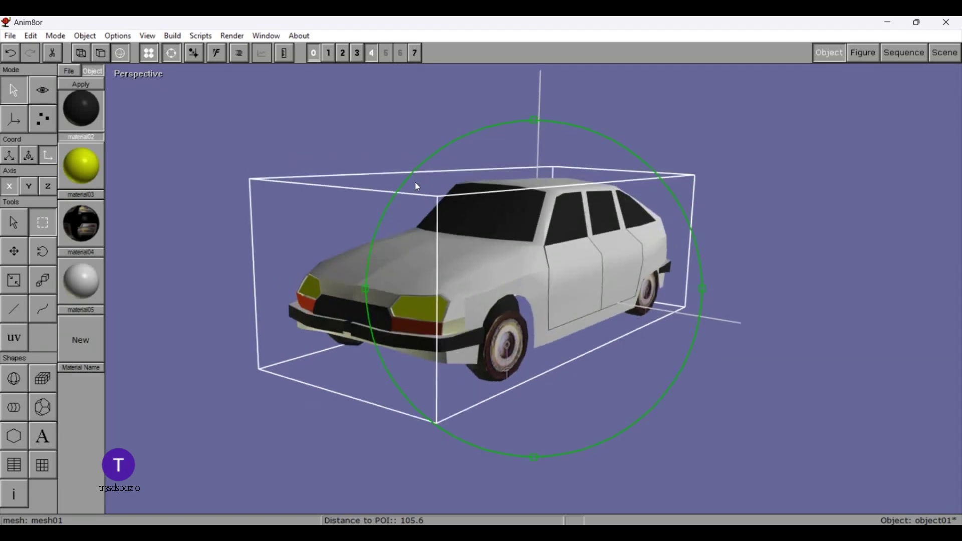
{"action": "left_click", "coordinate": [121, 56]}
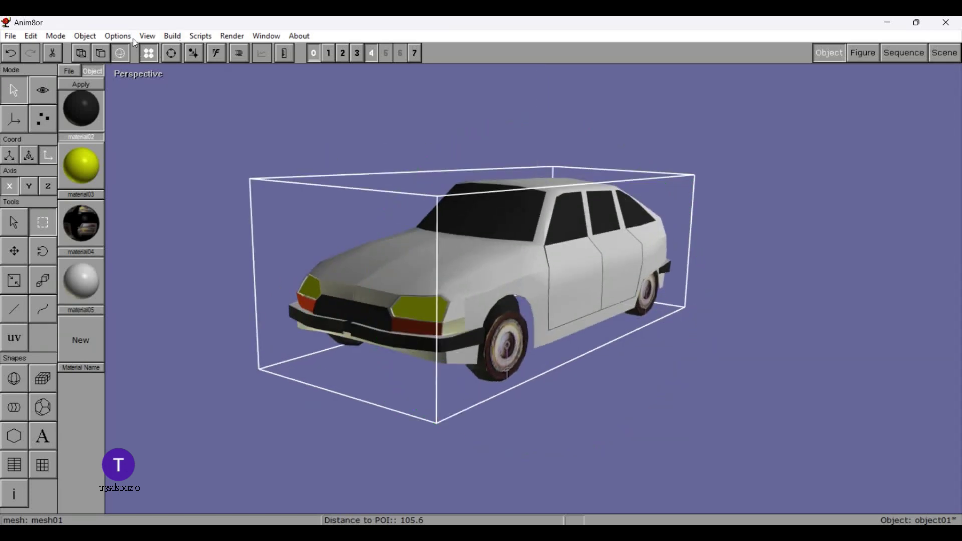
{"action": "left_click", "coordinate": [124, 47]}
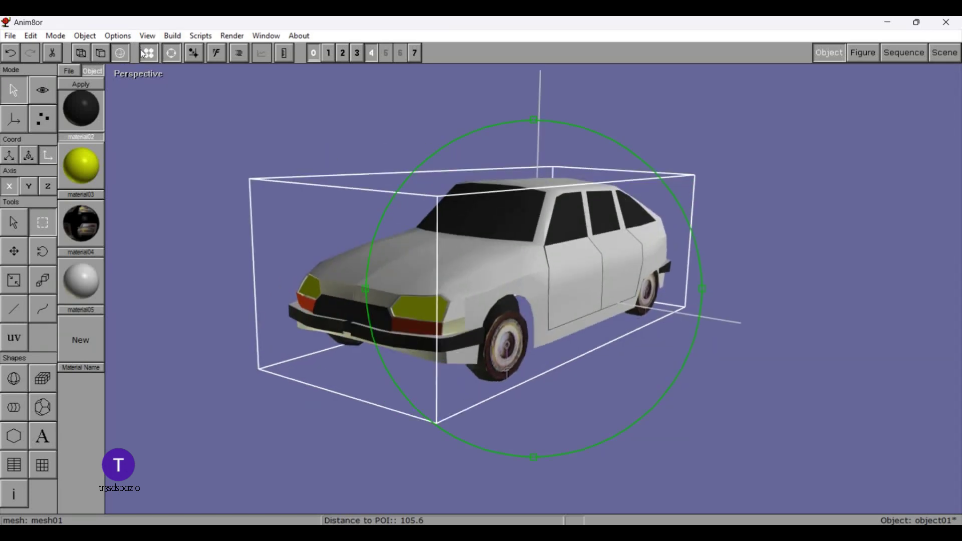
{"action": "left_click", "coordinate": [172, 52]}
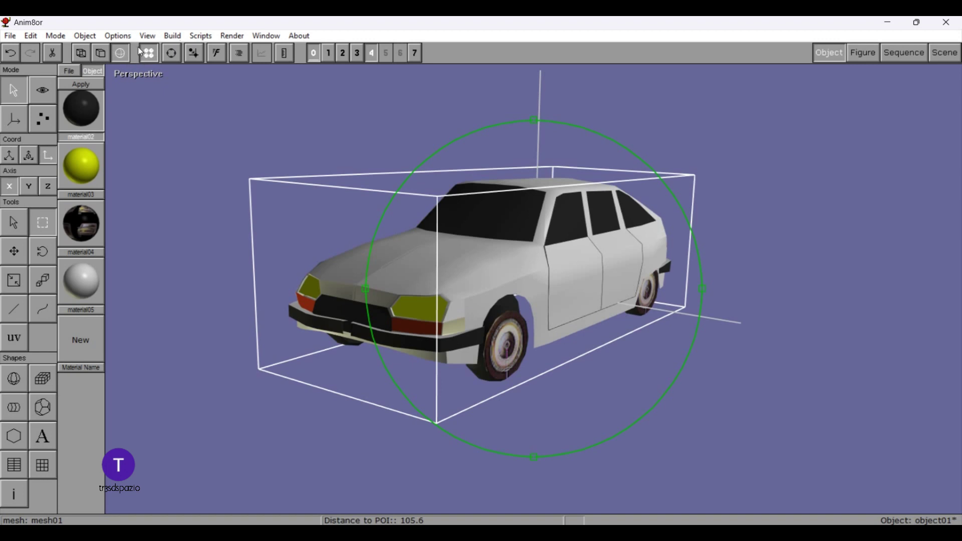
{"action": "left_click", "coordinate": [285, 104]}
{"action": "scroll", "coordinate": [227, 136], "scroll_direction": "up", "scroll_amount": 2}
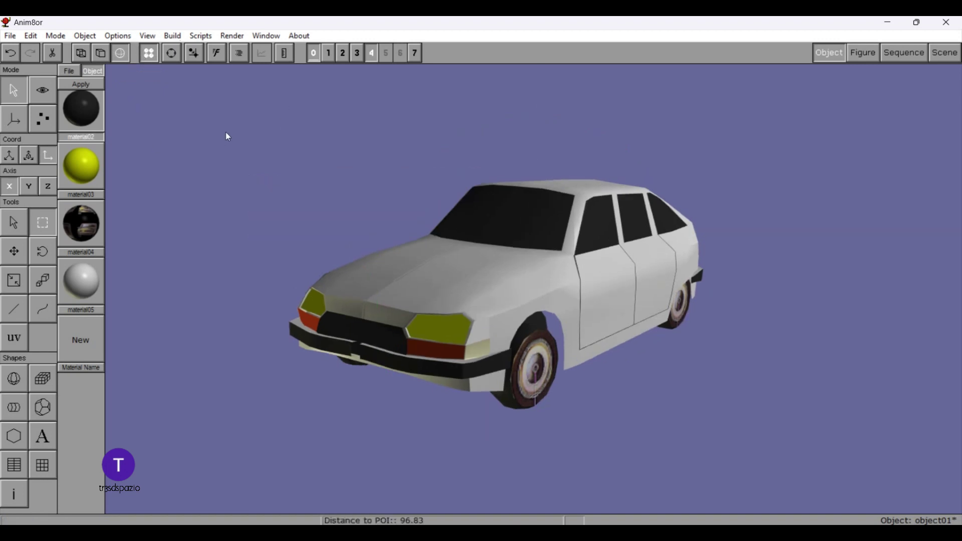
{"action": "scroll", "coordinate": [228, 136], "scroll_direction": "up", "scroll_amount": 2}
{"action": "scroll", "coordinate": [228, 136], "scroll_direction": "up", "scroll_amount": 1}
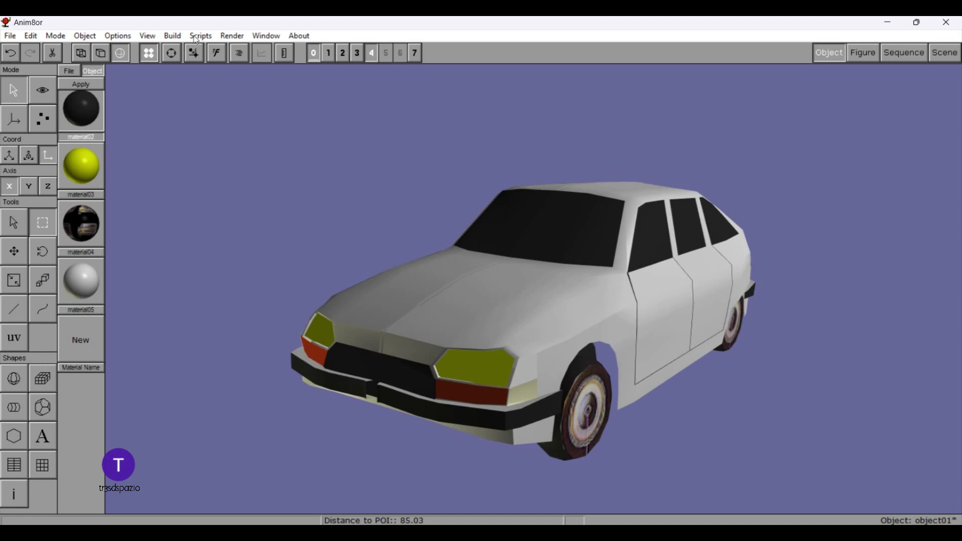
{"action": "left_click", "coordinate": [149, 53]}
{"action": "mouse_move", "coordinate": [553, 331]}
{"action": "left_mouse_down"}
{"action": "mouse_move", "coordinate": [510, 323]}
{"action": "mouse_move", "coordinate": [500, 303]}
{"action": "mouse_move", "coordinate": [390, 319]}
{"action": "mouse_move", "coordinate": [362, 311]}
{"action": "mouse_move", "coordinate": [364, 320]}
{"action": "mouse_move", "coordinate": [358, 308]}
{"action": "mouse_move", "coordinate": [381, 317]}
{"action": "left_mouse_up"}
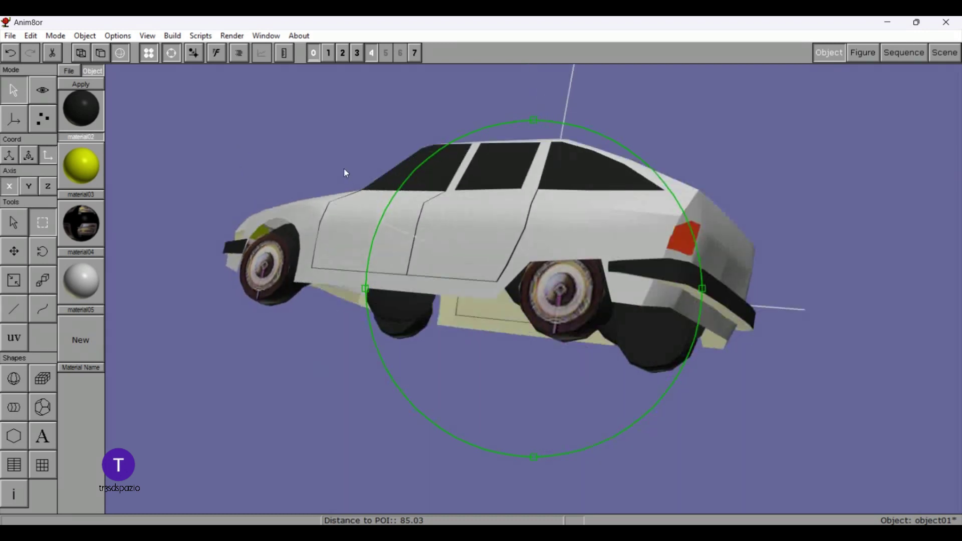
{"action": "mouse_move", "coordinate": [281, 186]}
{"action": "right_mouse_down"}
{"action": "mouse_move", "coordinate": [355, 194]}
{"action": "mouse_move", "coordinate": [360, 210]}
{"action": "mouse_move", "coordinate": [346, 226]}
{"action": "mouse_move", "coordinate": [408, 231]}
{"action": "mouse_move", "coordinate": [418, 201]}
{"action": "mouse_move", "coordinate": [362, 213]}
{"action": "mouse_move", "coordinate": [273, 207]}
{"action": "mouse_move", "coordinate": [325, 217]}
{"action": "mouse_move", "coordinate": [285, 205]}
{"action": "mouse_move", "coordinate": [275, 212]}
{"action": "mouse_move", "coordinate": [281, 242]}
{"action": "mouse_move", "coordinate": [301, 227]}
{"action": "mouse_move", "coordinate": [291, 221]}
{"action": "right_mouse_up"}
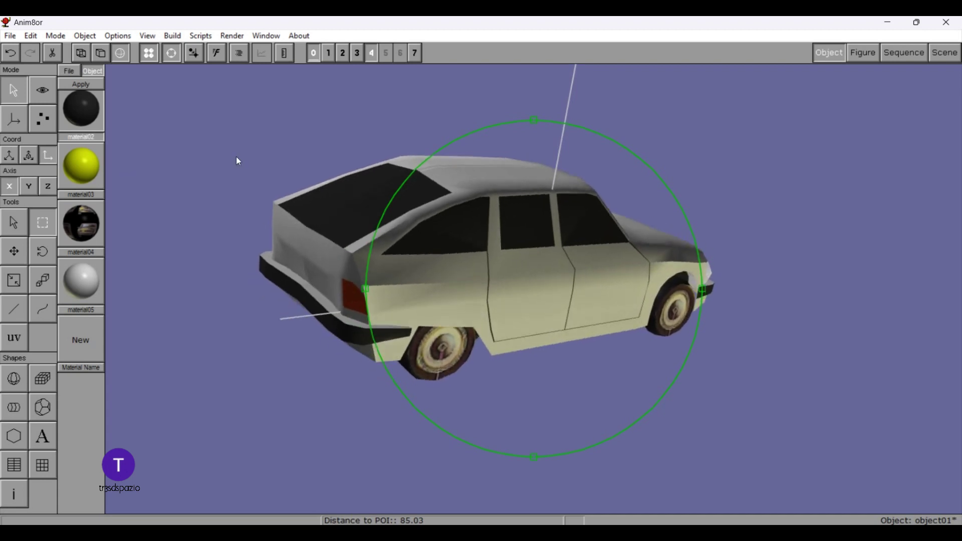
{"action": "mouse_move", "coordinate": [296, 165]}
{"action": "right_mouse_down"}
{"action": "mouse_move", "coordinate": [308, 189]}
{"action": "mouse_move", "coordinate": [367, 199]}
{"action": "mouse_move", "coordinate": [423, 145]}
{"action": "mouse_move", "coordinate": [175, 100]}
{"action": "right_mouse_up"}
{"action": "right_click_drag", "start_coordinate": [158, 48], "coordinate": [159, 47]}
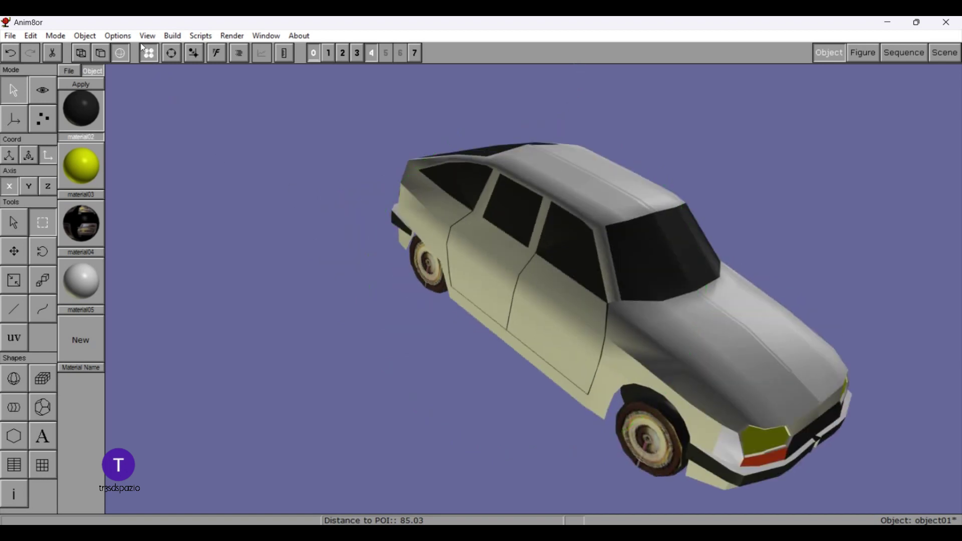
{"action": "left_click", "coordinate": [171, 52]}
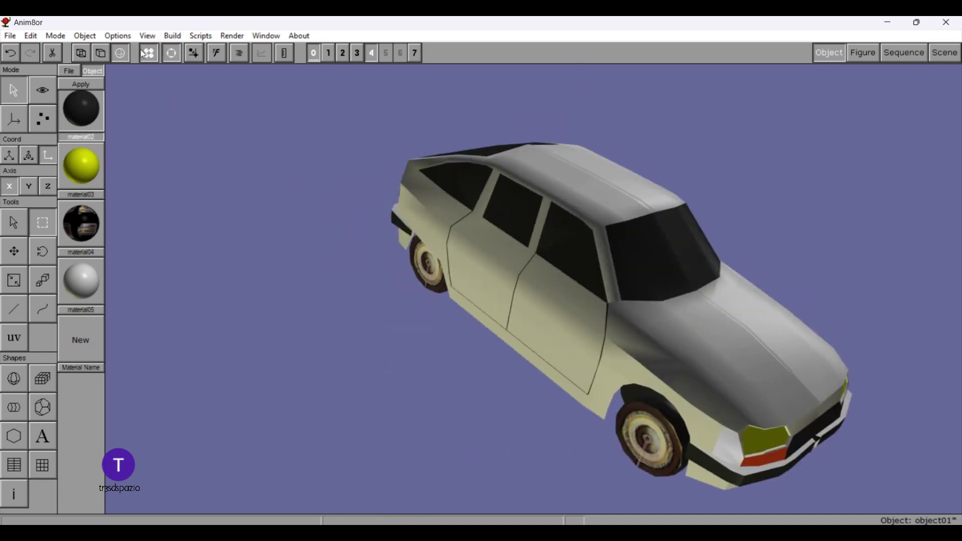
{"action": "mouse_move", "coordinate": [602, 285]}
{"action": "left_mouse_down"}
{"action": "mouse_move", "coordinate": [576, 277]}
{"action": "mouse_move", "coordinate": [480, 306]}
{"action": "mouse_move", "coordinate": [595, 333]}
{"action": "mouse_move", "coordinate": [445, 325]}
{"action": "mouse_move", "coordinate": [496, 277]}
{"action": "mouse_move", "coordinate": [398, 267]}
{"action": "left_mouse_up"}
{"action": "mouse_move", "coordinate": [429, 211]}
{"action": "left_mouse_down"}
{"action": "mouse_move", "coordinate": [439, 161]}
{"action": "mouse_move", "coordinate": [561, 73]}
{"action": "mouse_move", "coordinate": [432, 188]}
{"action": "mouse_move", "coordinate": [426, 248]}
{"action": "mouse_move", "coordinate": [351, 220]}
{"action": "left_mouse_up"}
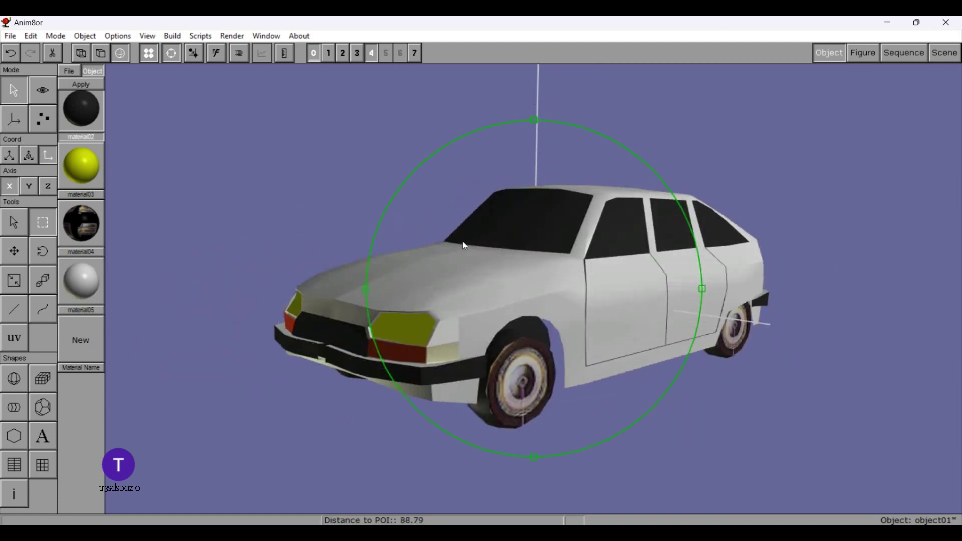
Split the workspace into four views and set the top-right viewport to Left view.
{"action": "left_click", "coordinate": [96, 66]}
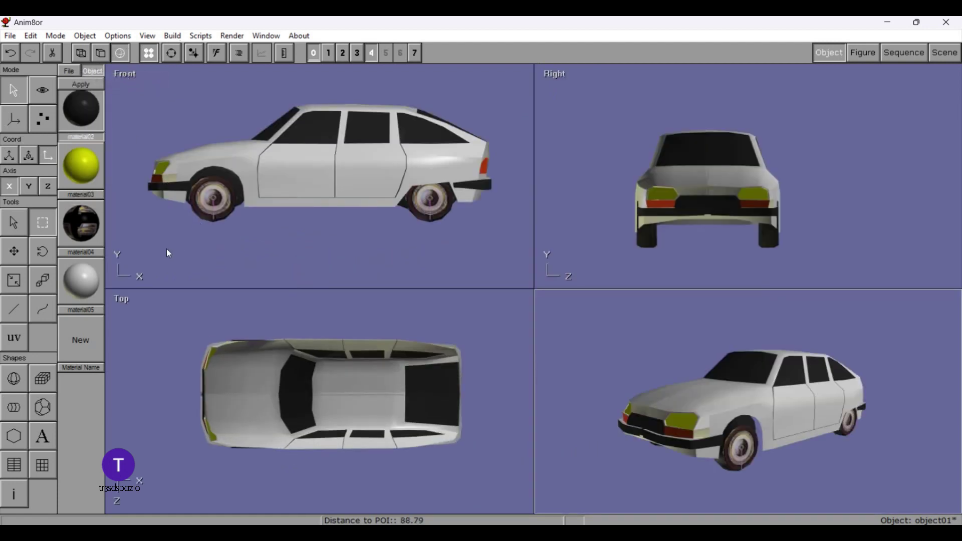
{"action": "scroll", "coordinate": [551, 158], "scroll_direction": "up", "scroll_amount": 2}
{"action": "scroll", "coordinate": [618, 285], "scroll_direction": "up", "scroll_amount": 2}
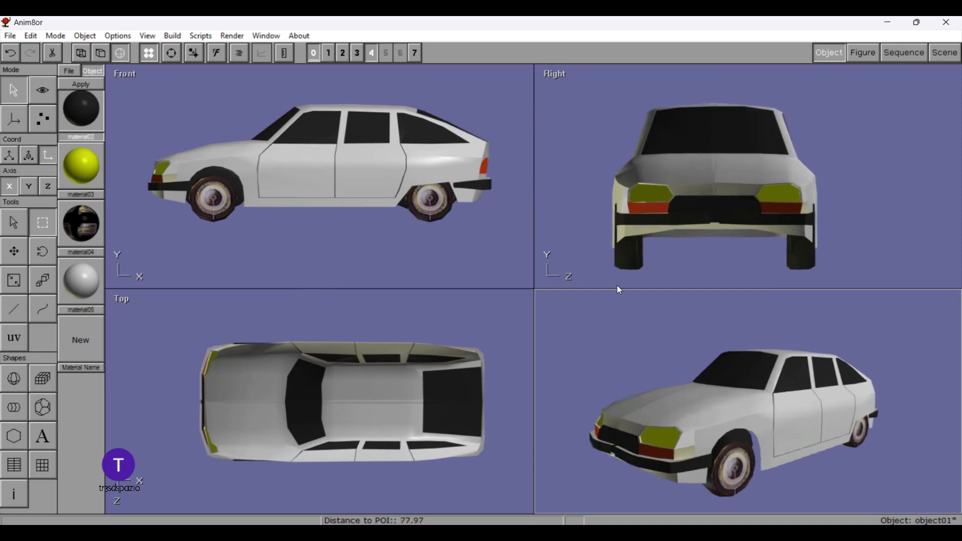
{"action": "left_click", "coordinate": [554, 73]}
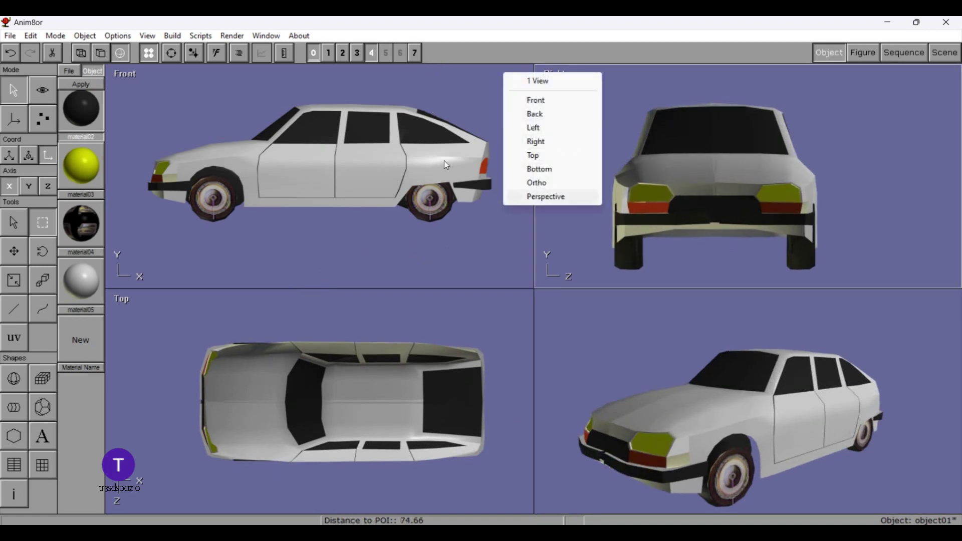
{"action": "key", "text": "Up"}
{"action": "key", "text": "Return"}
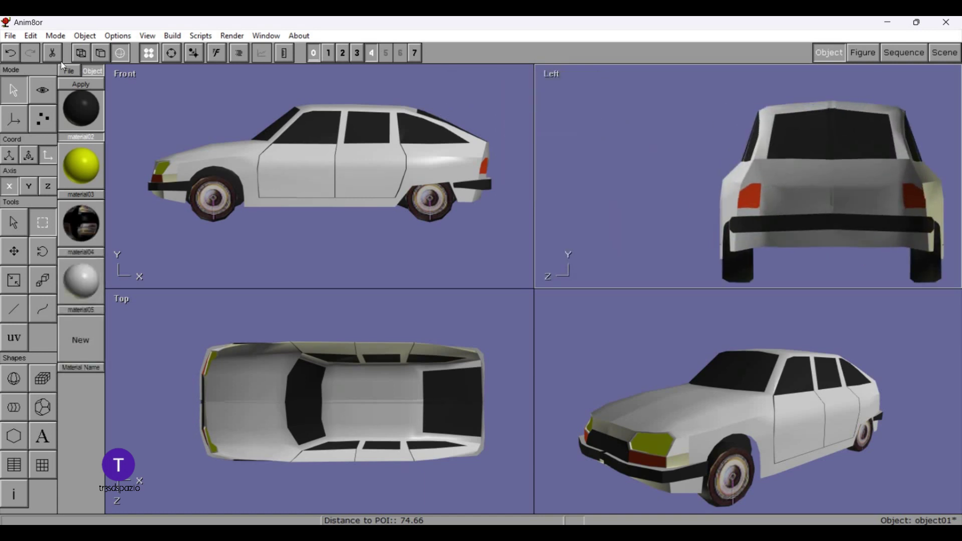
Centre and zoom the Left viewport onto the car's rear.
{"action": "left_click", "coordinate": [171, 53]}
{"action": "key", "text": "Left"}
{"action": "key", "text": "Left"}
{"action": "key", "text": "Left"}
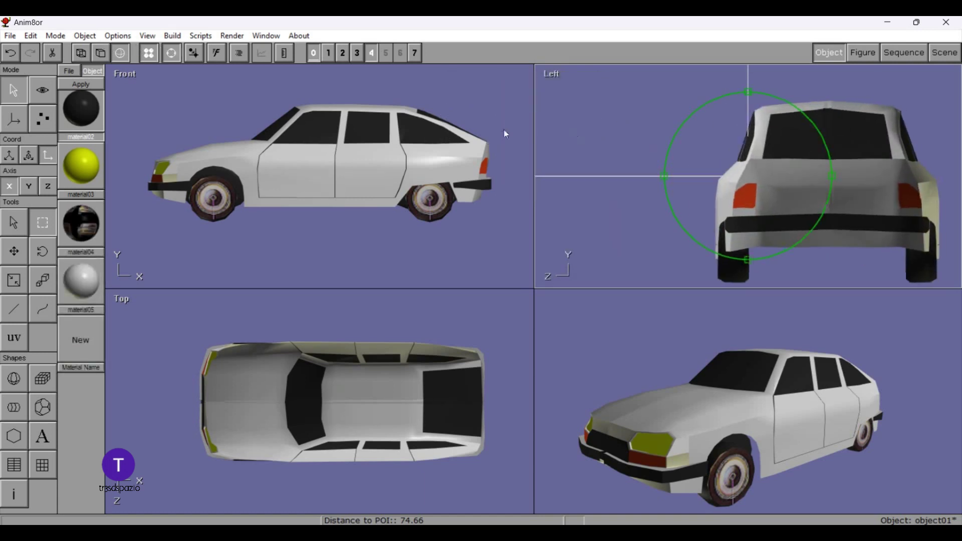
{"action": "scroll", "coordinate": [550, 153], "scroll_direction": "up", "scroll_amount": 1}
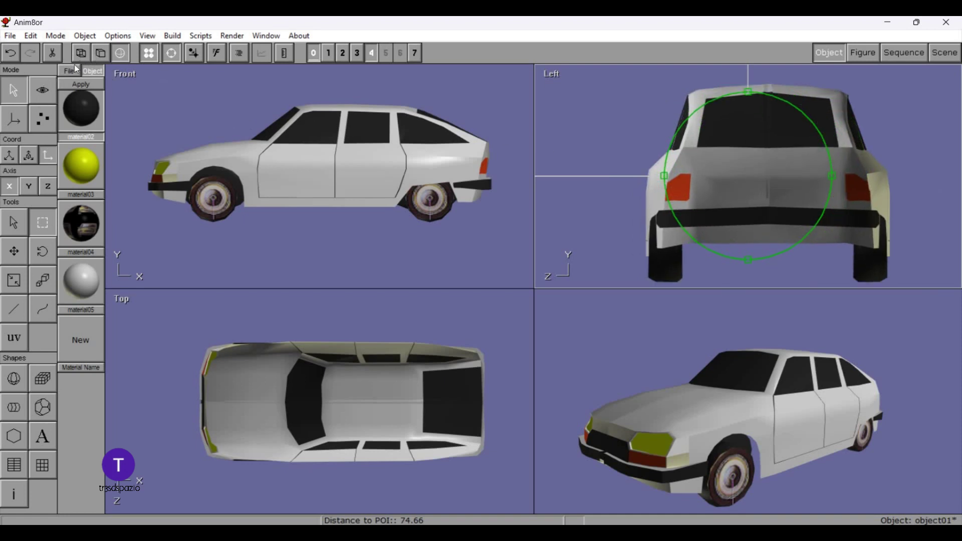
Hide the materials panel and zoom the views to fit the car.
{"action": "left_click", "coordinate": [121, 53]}
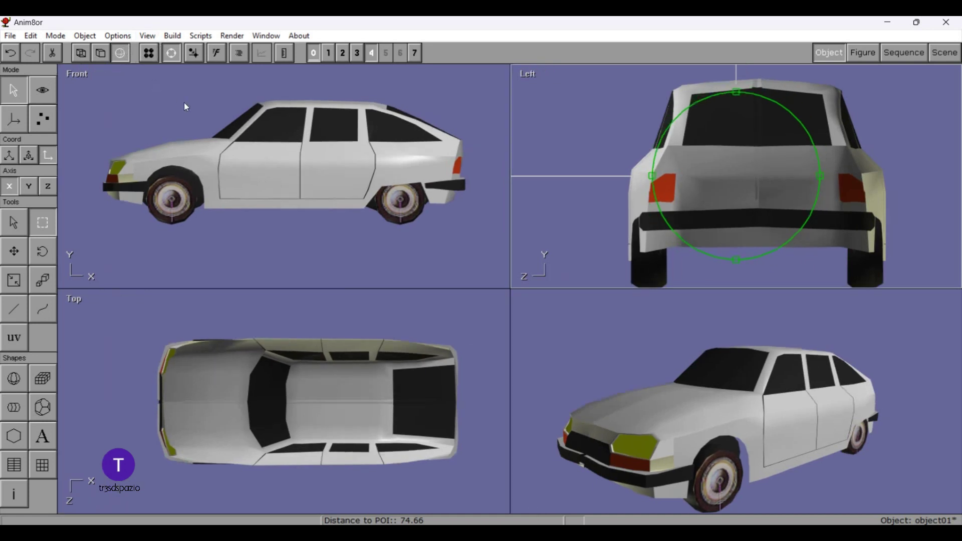
{"action": "scroll", "coordinate": [184, 103], "scroll_direction": "up", "scroll_amount": 1}
{"action": "scroll", "coordinate": [216, 311], "scroll_direction": "up", "scroll_amount": 2}
{"action": "scroll", "coordinate": [217, 316], "scroll_direction": "down", "scroll_amount": 1}
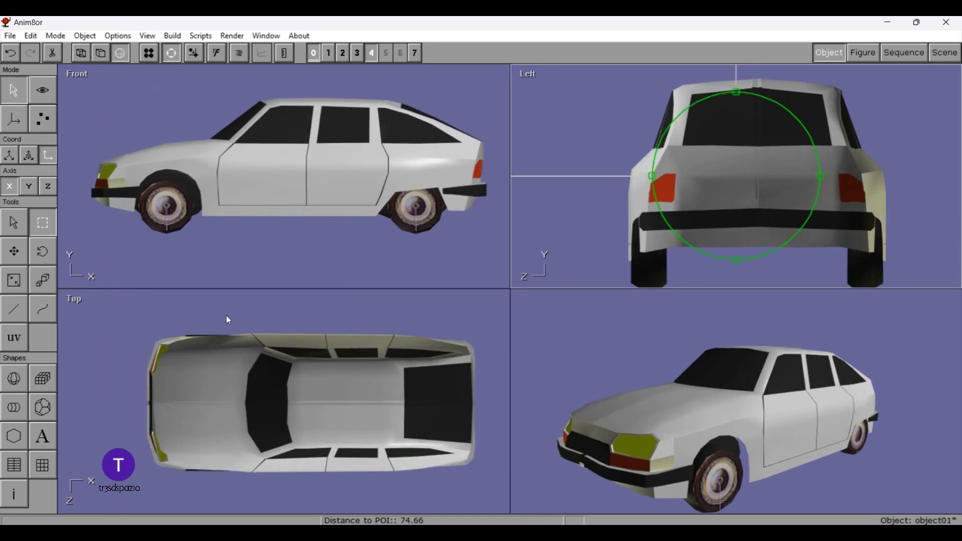
{"action": "scroll", "coordinate": [300, 333], "scroll_direction": "down", "scroll_amount": 1}
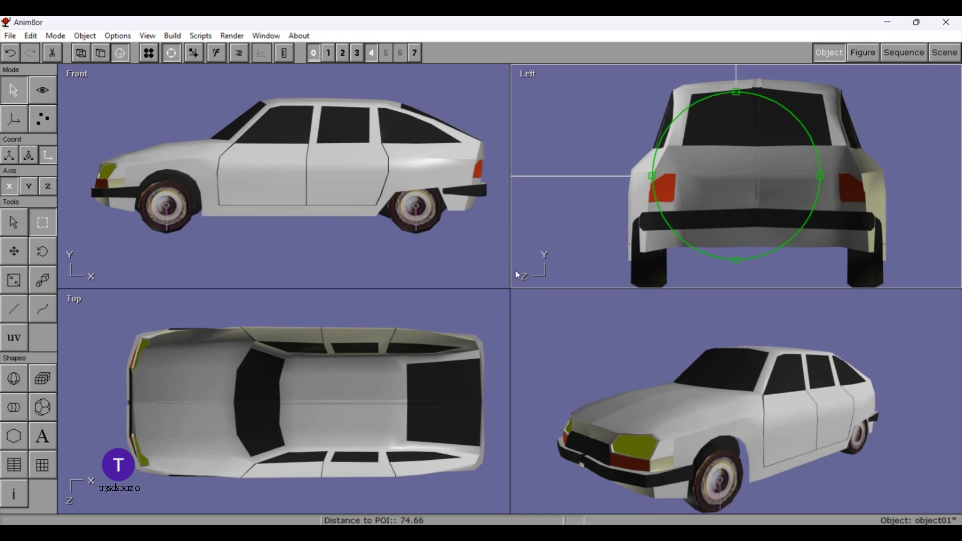
Orbit the perspective view around the car from its rear to its front.
{"action": "left_click", "coordinate": [606, 335]}
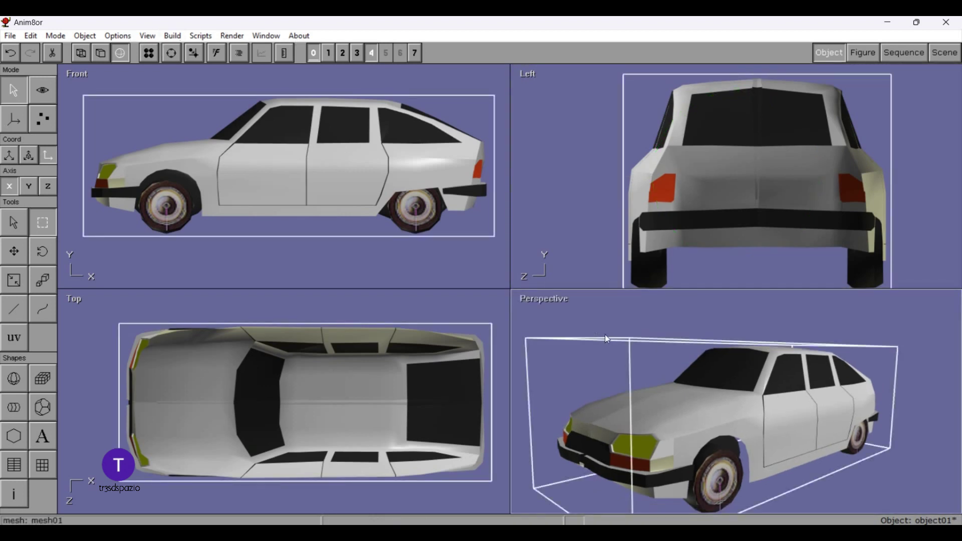
{"action": "left_click", "coordinate": [171, 53]}
{"action": "left_click_drag", "start_coordinate": [651, 311], "coordinate": [573, 315]}
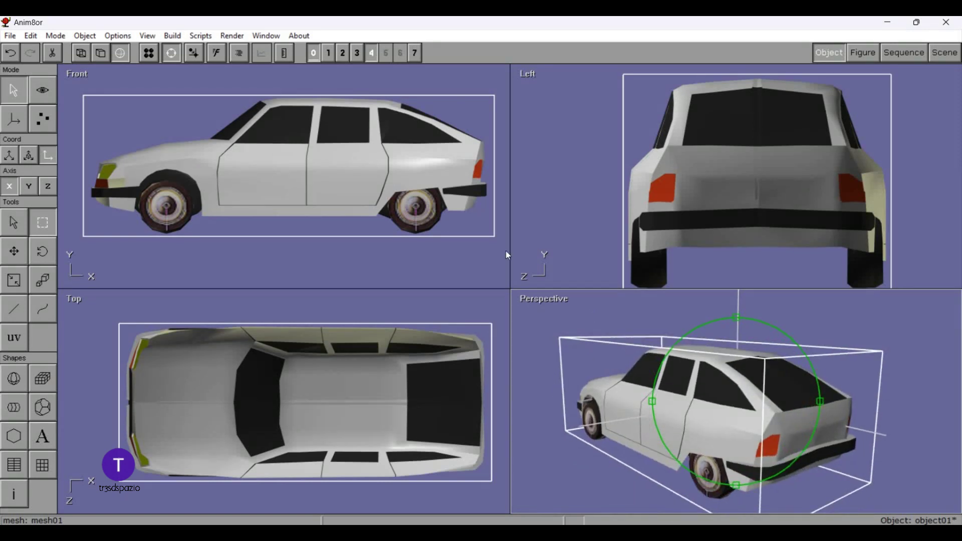
{"action": "left_click", "coordinate": [123, 70]}
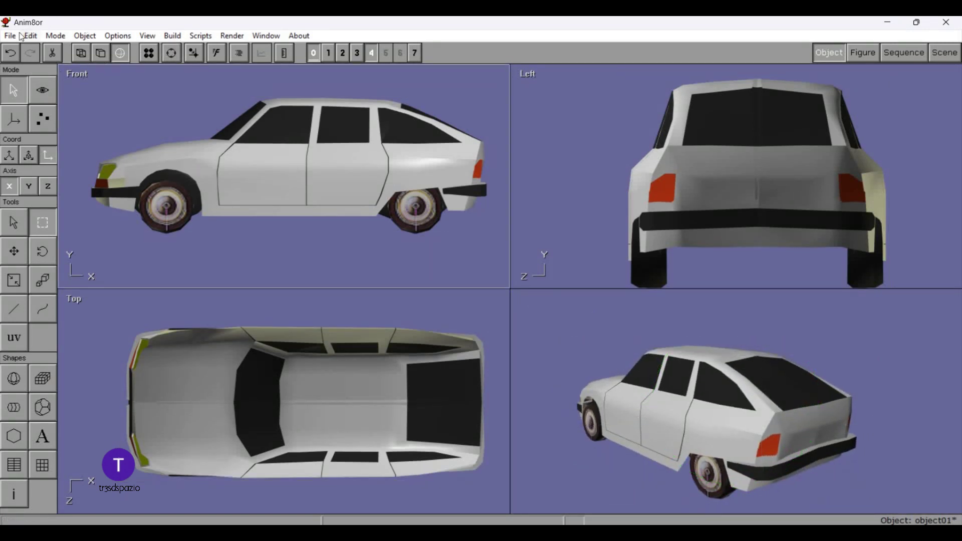
{"action": "left_click", "coordinate": [172, 52]}
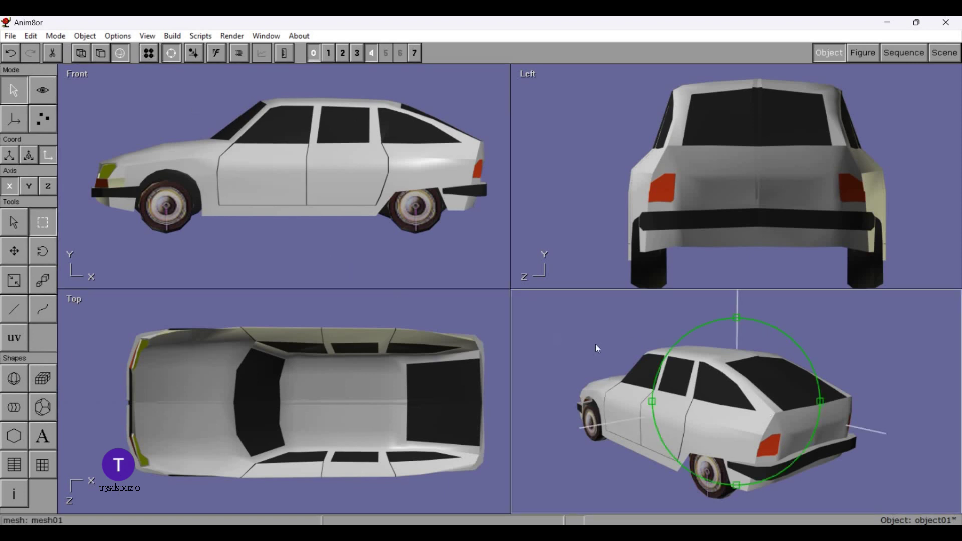
{"action": "mouse_move", "coordinate": [595, 344]}
{"action": "left_mouse_down"}
{"action": "mouse_move", "coordinate": [581, 345]}
{"action": "mouse_move", "coordinate": [694, 337]}
{"action": "left_mouse_up"}
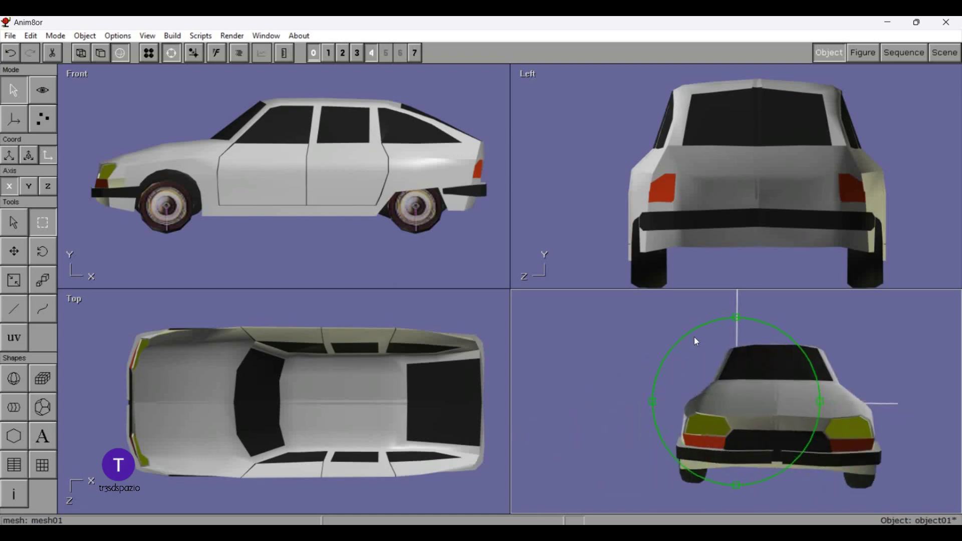